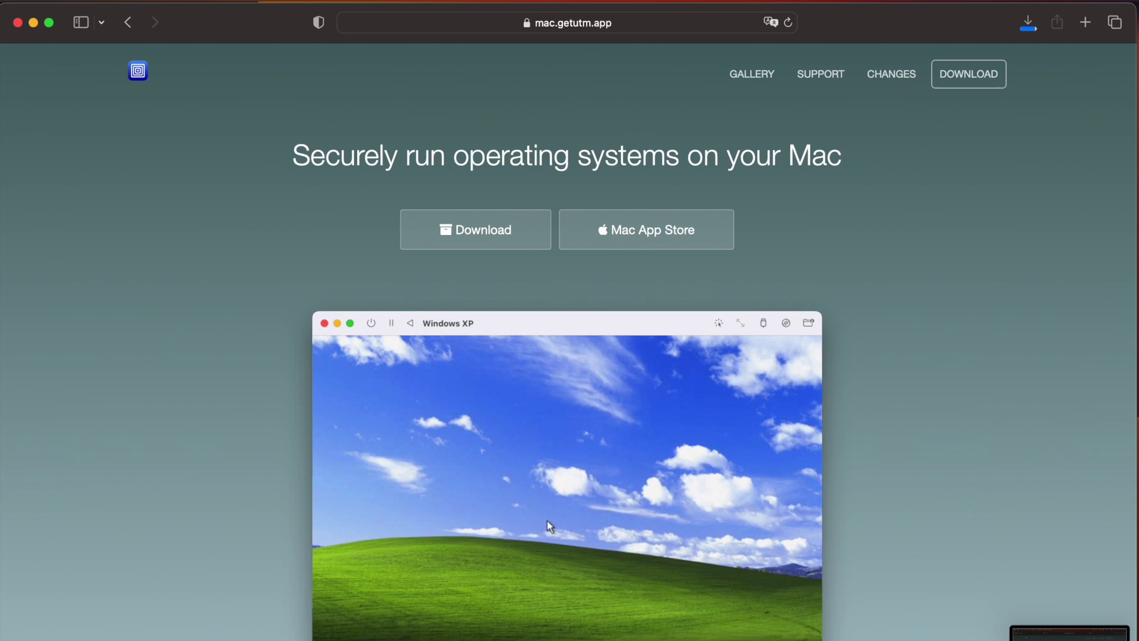
Step: Launch the UTM app by searching the Mac for "utm"
{"action": "key", "text": "super+space"}
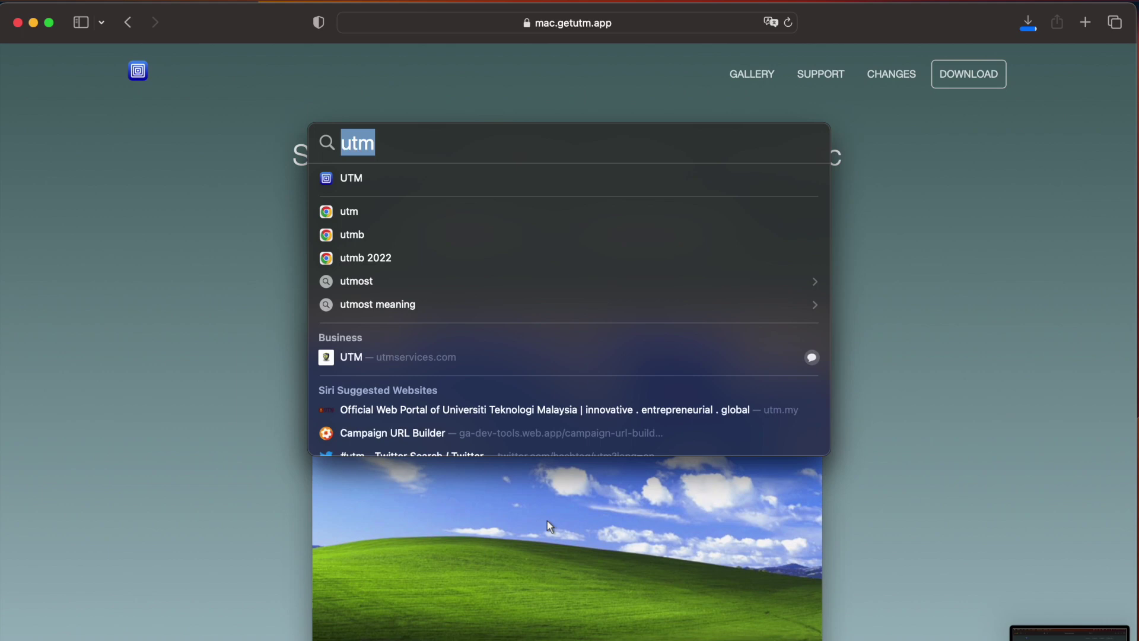
{"action": "key", "text": "Right"}
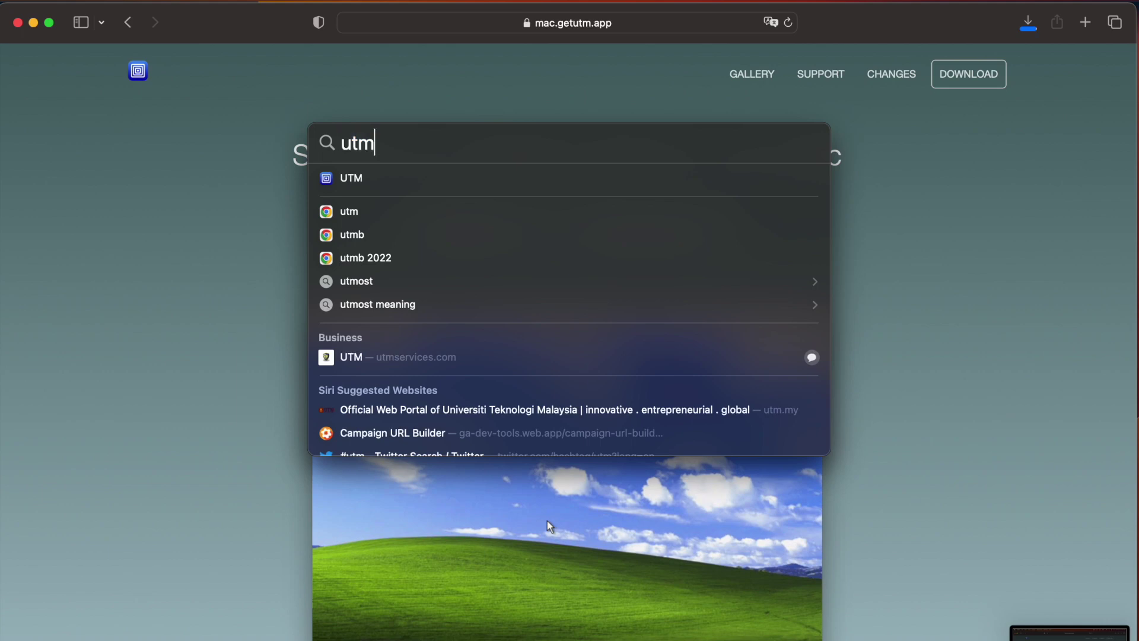
{"action": "key", "text": "BackSpace"}
{"action": "key", "text": "BackSpace"}
{"action": "key", "text": "BackSpace"}
{"action": "type", "text": "utm"}
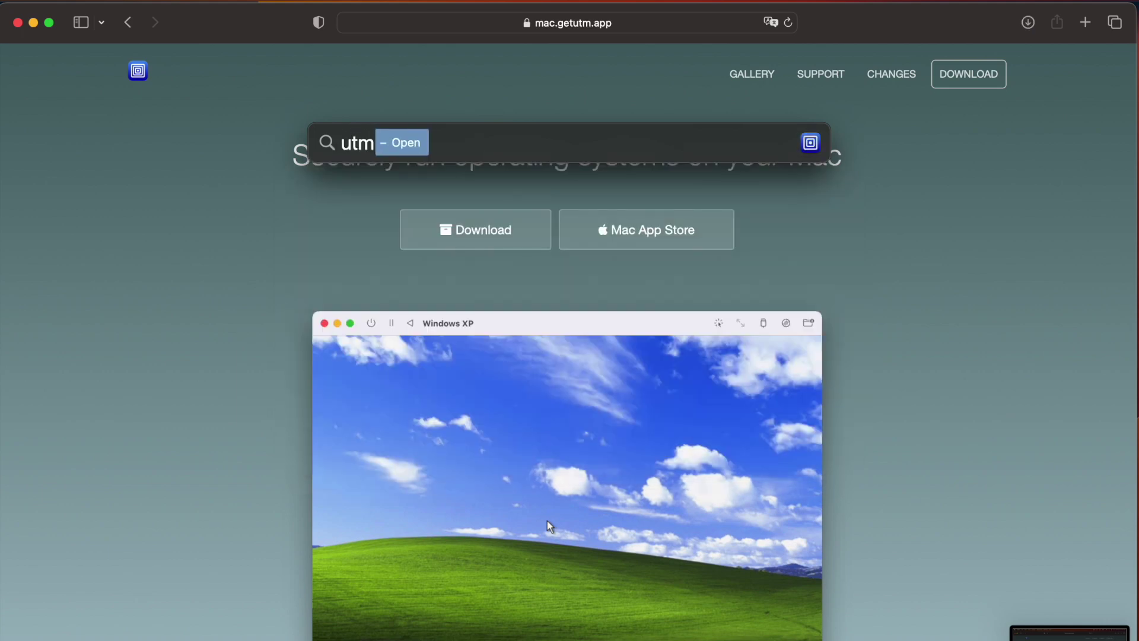
{"action": "key", "text": "Return"}
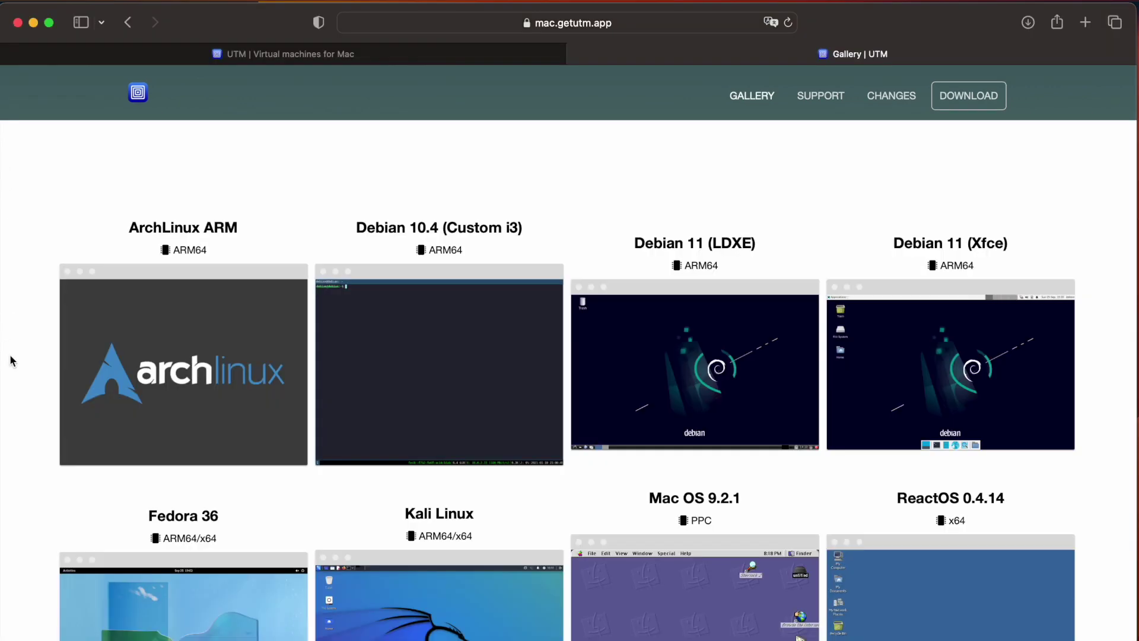
Step: Look through the UTM gallery for the available operating systems and the CPU architecture each one uses
{"action": "scroll", "coordinate": [10, 359], "scroll_direction": "down", "scroll_amount": 5}
{"action": "scroll", "coordinate": [11, 360], "scroll_direction": "down", "scroll_amount": 1}
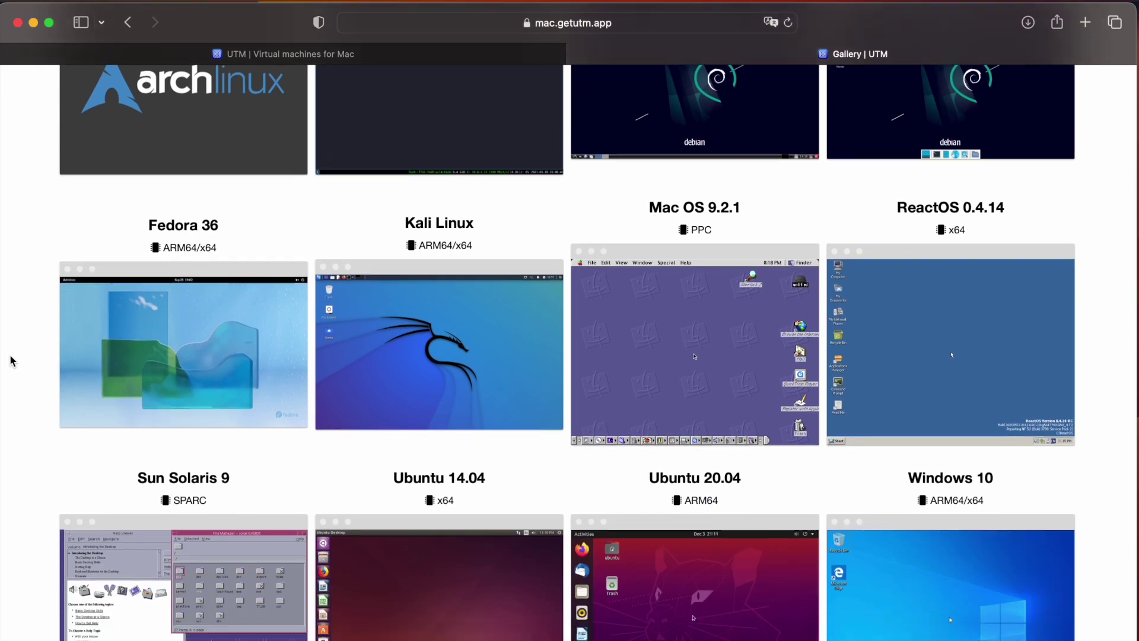
{"action": "scroll", "coordinate": [10, 360], "scroll_direction": "down", "scroll_amount": 4}
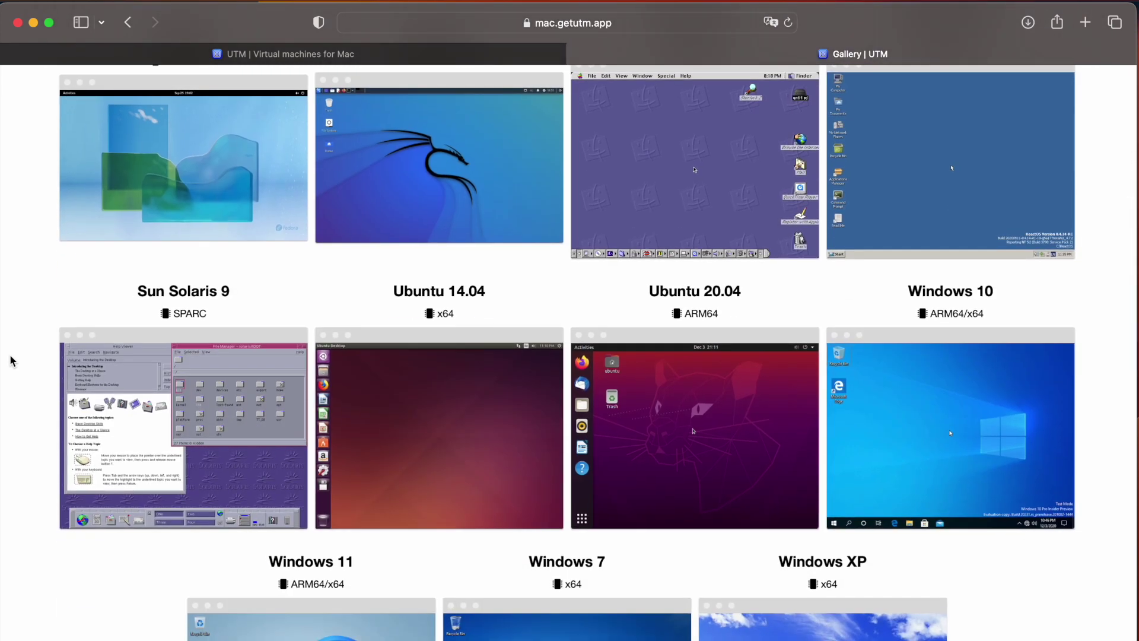
{"action": "scroll", "coordinate": [202, 378], "scroll_direction": "down", "scroll_amount": 2}
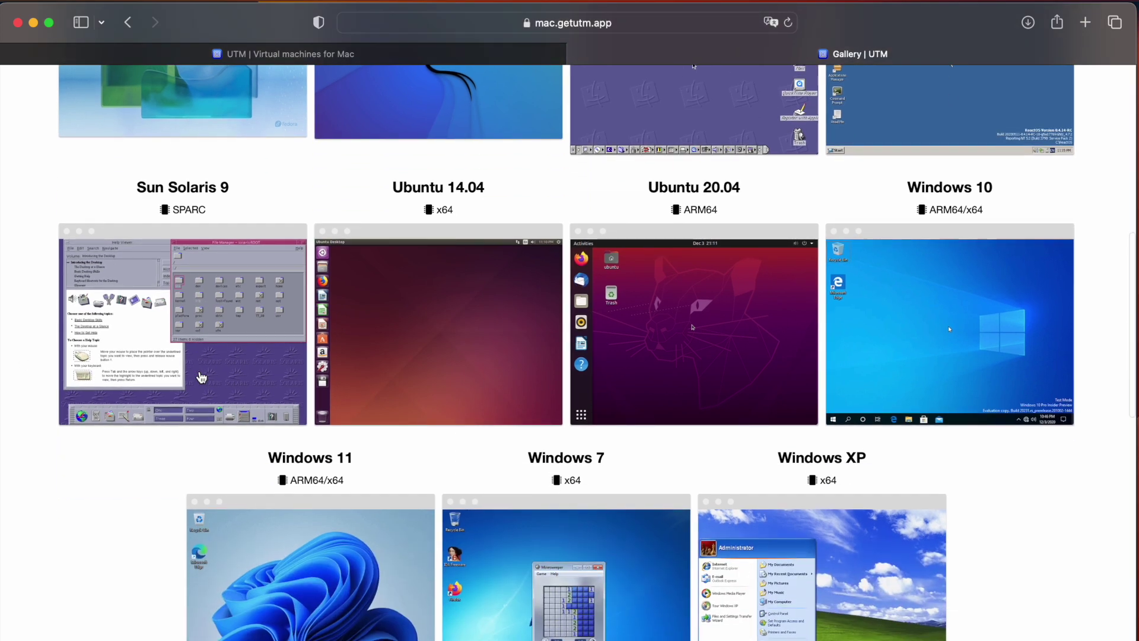
{"action": "scroll", "coordinate": [351, 508], "scroll_direction": "down", "scroll_amount": 2}
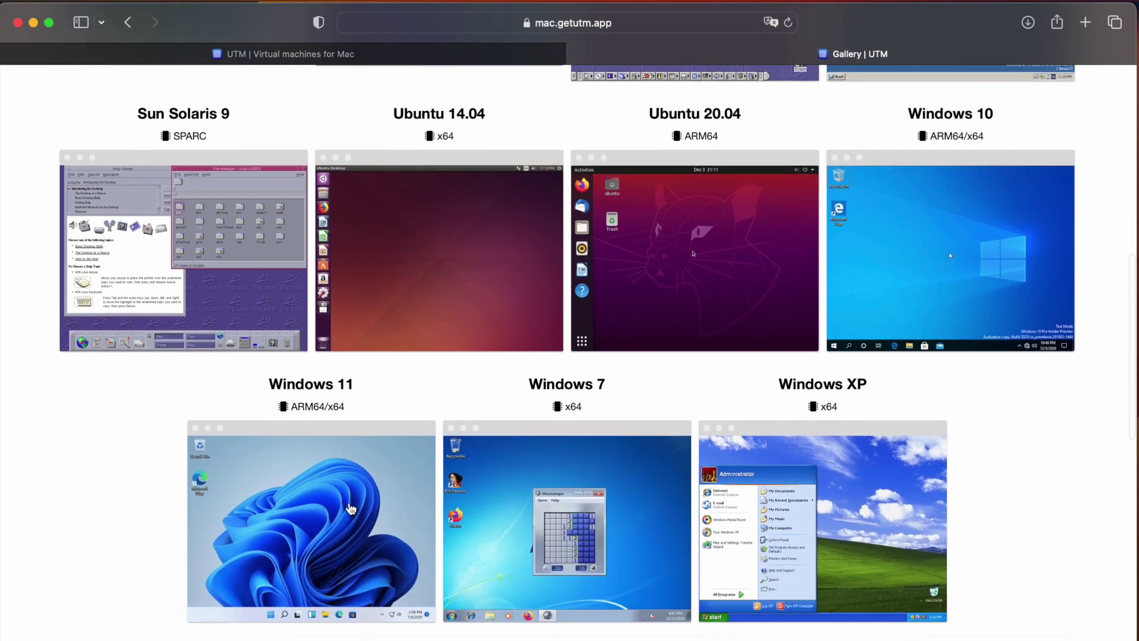
{"action": "scroll", "coordinate": [288, 462], "scroll_direction": "up", "scroll_amount": 1}
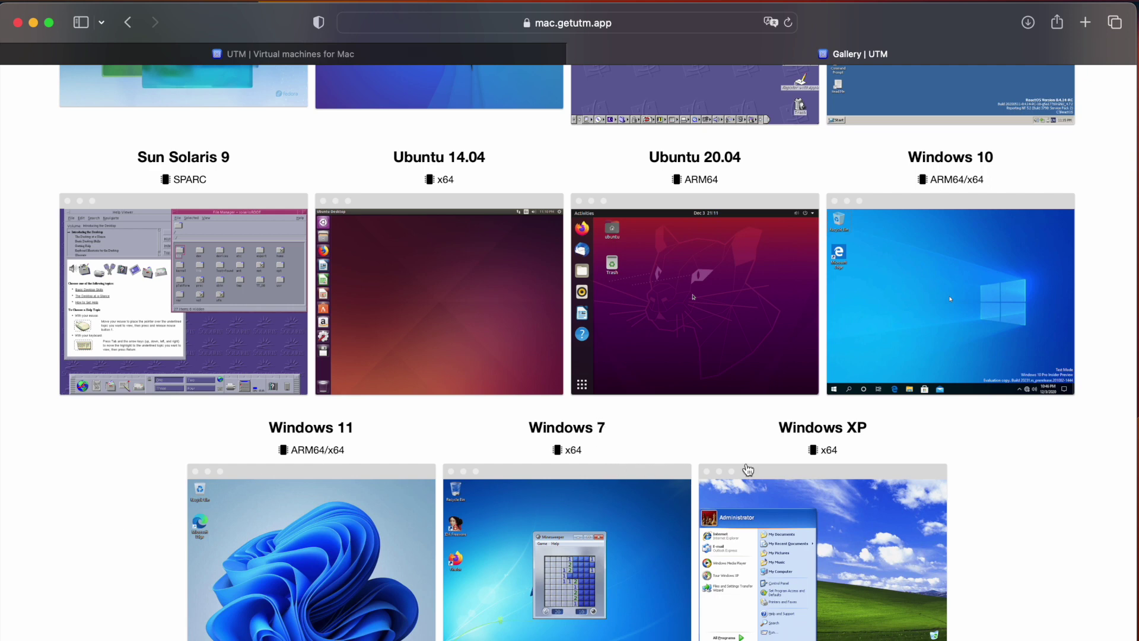
{"action": "scroll", "coordinate": [835, 466], "scroll_direction": "up", "scroll_amount": 5}
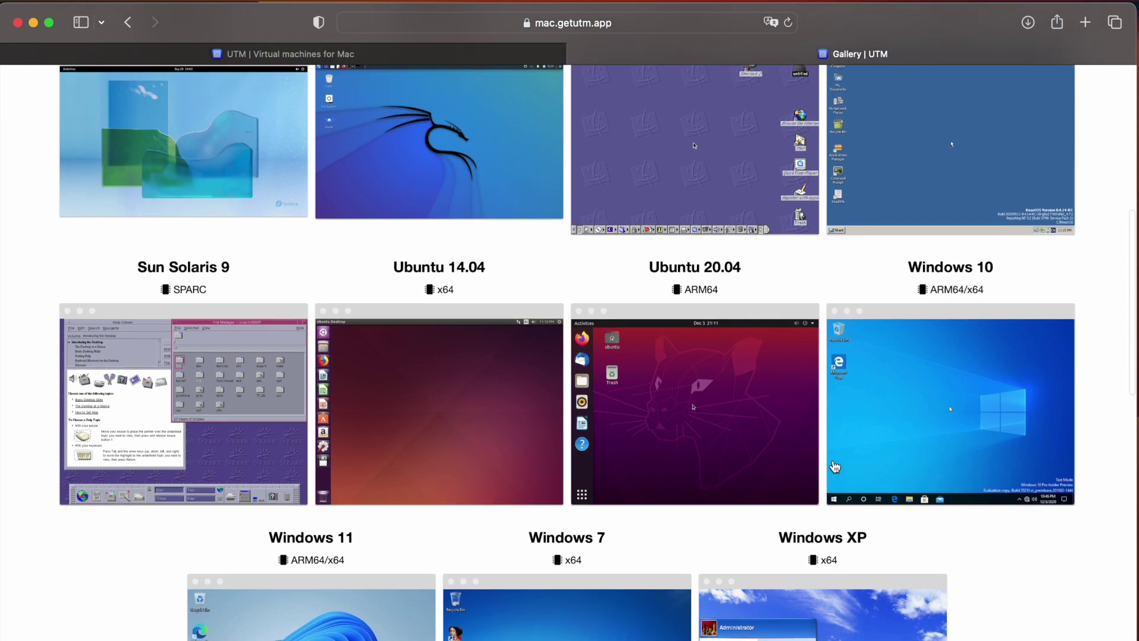
{"action": "scroll", "coordinate": [835, 467], "scroll_direction": "up", "scroll_amount": 1}
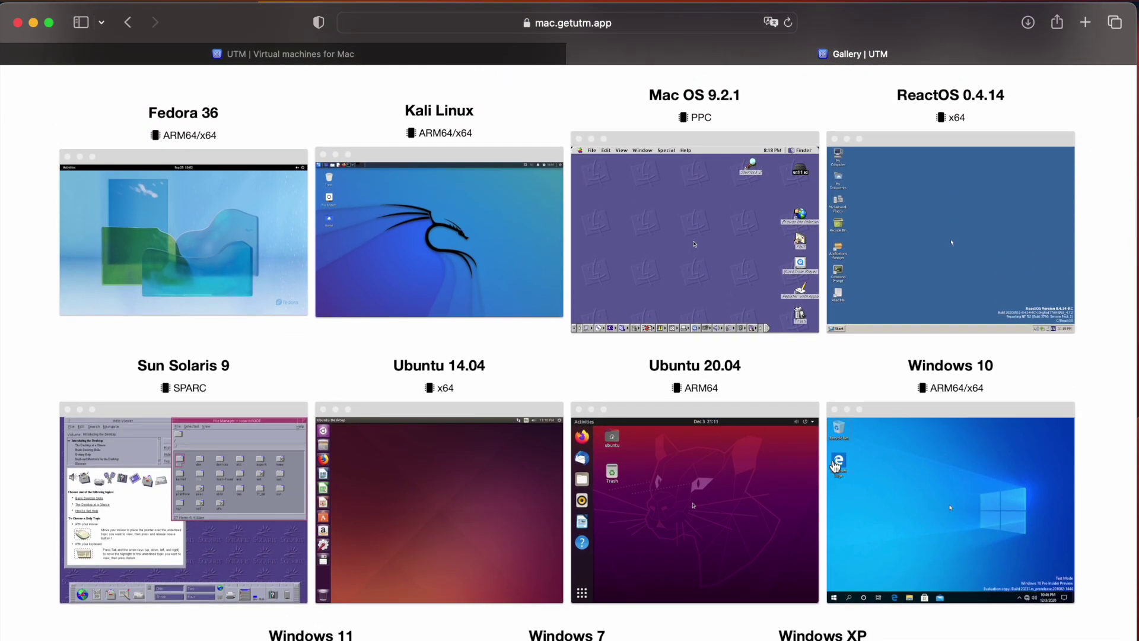
{"action": "scroll", "coordinate": [560, 335], "scroll_direction": "up", "scroll_amount": 2}
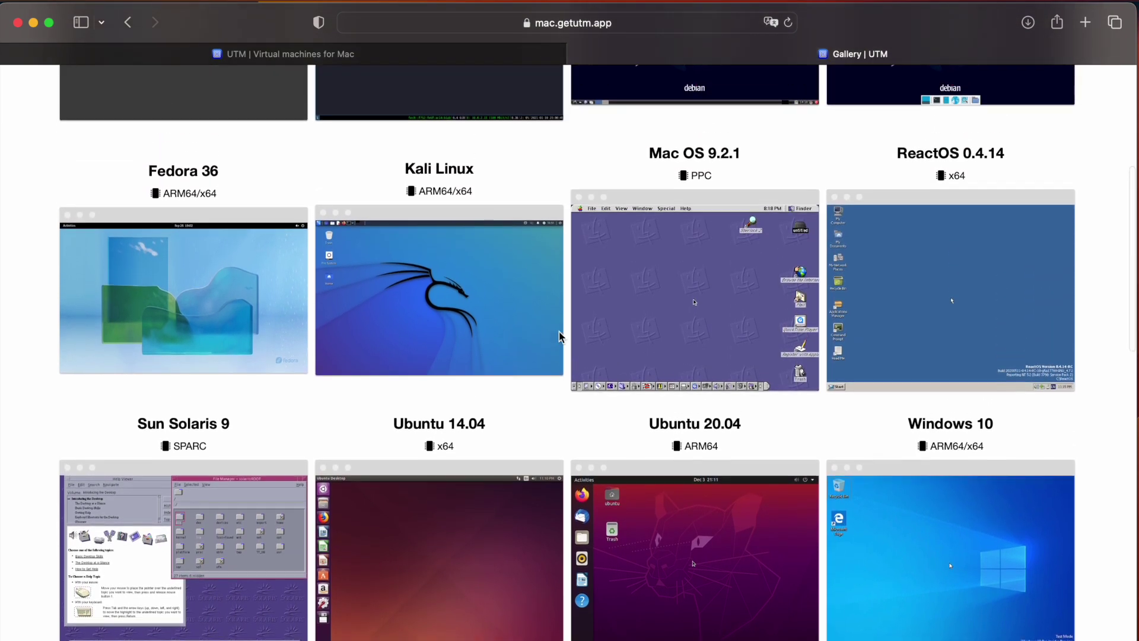
{"action": "scroll", "coordinate": [422, 544], "scroll_direction": "up", "scroll_amount": 3}
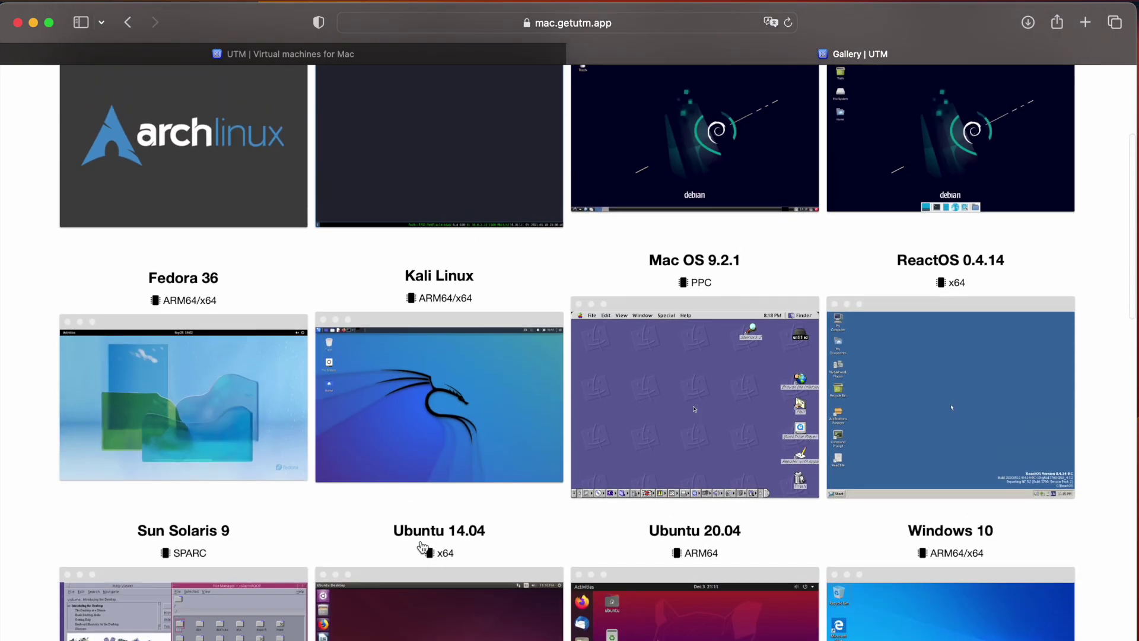
{"action": "scroll", "coordinate": [346, 276], "scroll_direction": "up", "scroll_amount": 2}
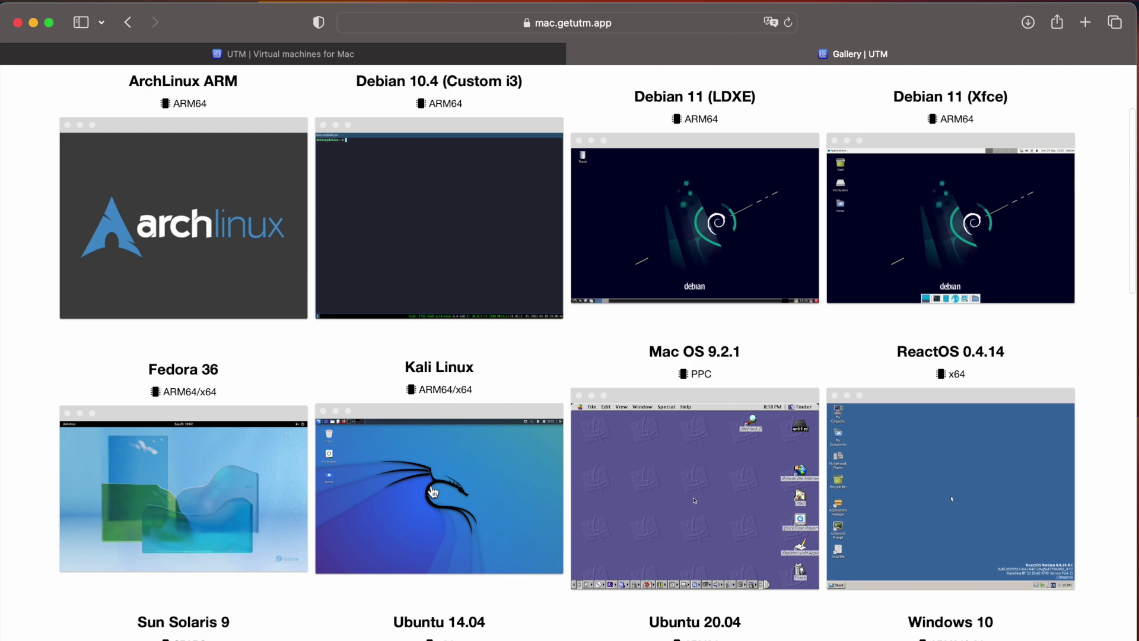
{"action": "scroll", "coordinate": [438, 495], "scroll_direction": "up", "scroll_amount": 1}
{"action": "scroll", "coordinate": [433, 491], "scroll_direction": "up", "scroll_amount": 2}
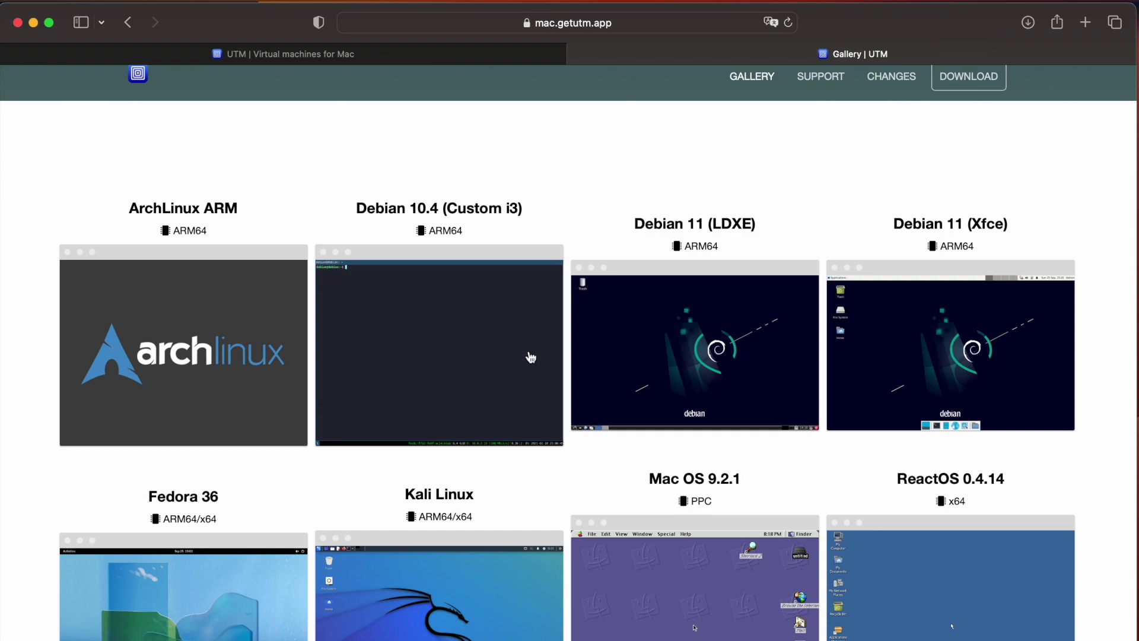
{"action": "scroll", "coordinate": [758, 362], "scroll_direction": "down", "scroll_amount": 15}
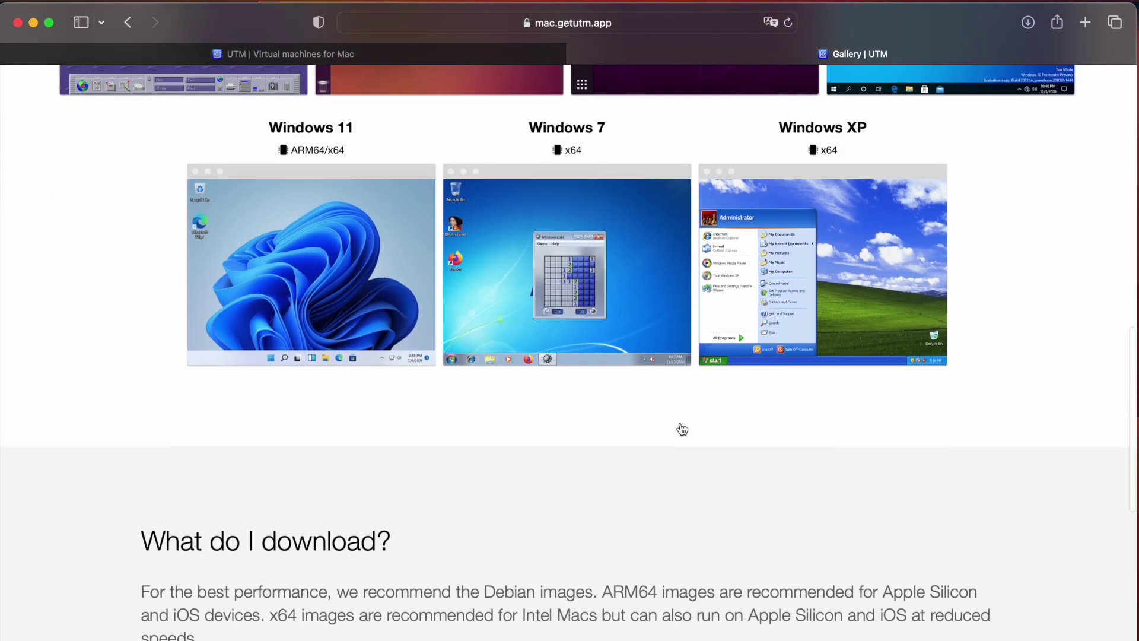
{"action": "scroll", "coordinate": [682, 428], "scroll_direction": "up", "scroll_amount": 15}
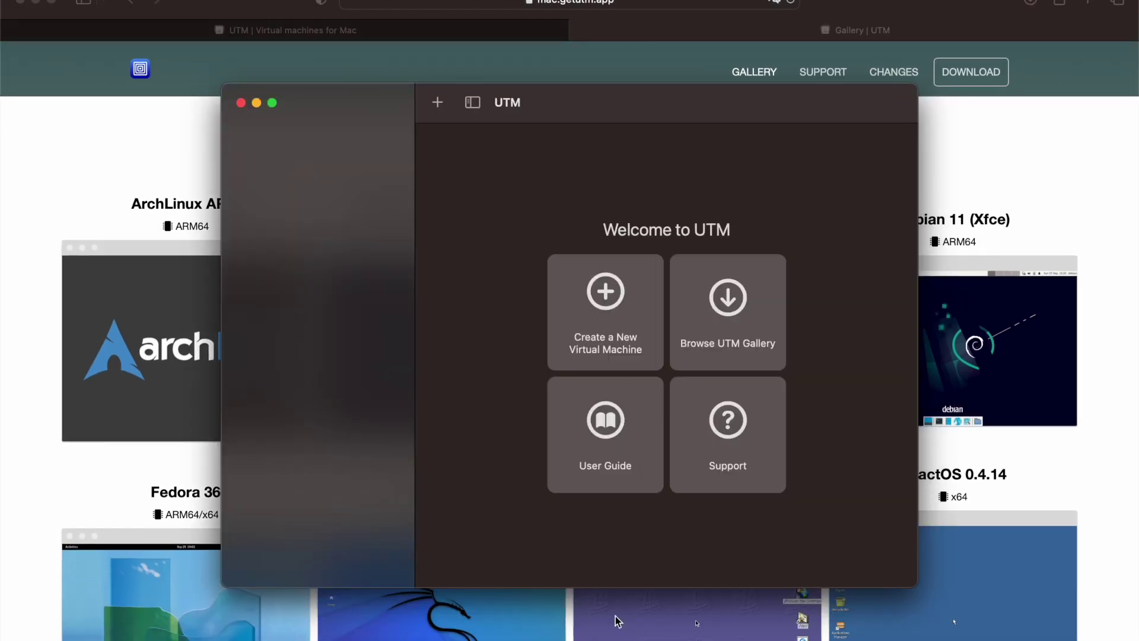
Step: Create a new virtual machine in UTM with Virtualize and macOS 12+, without selecting an existing IPSW file
{"action": "left_click", "coordinate": [599, 293]}
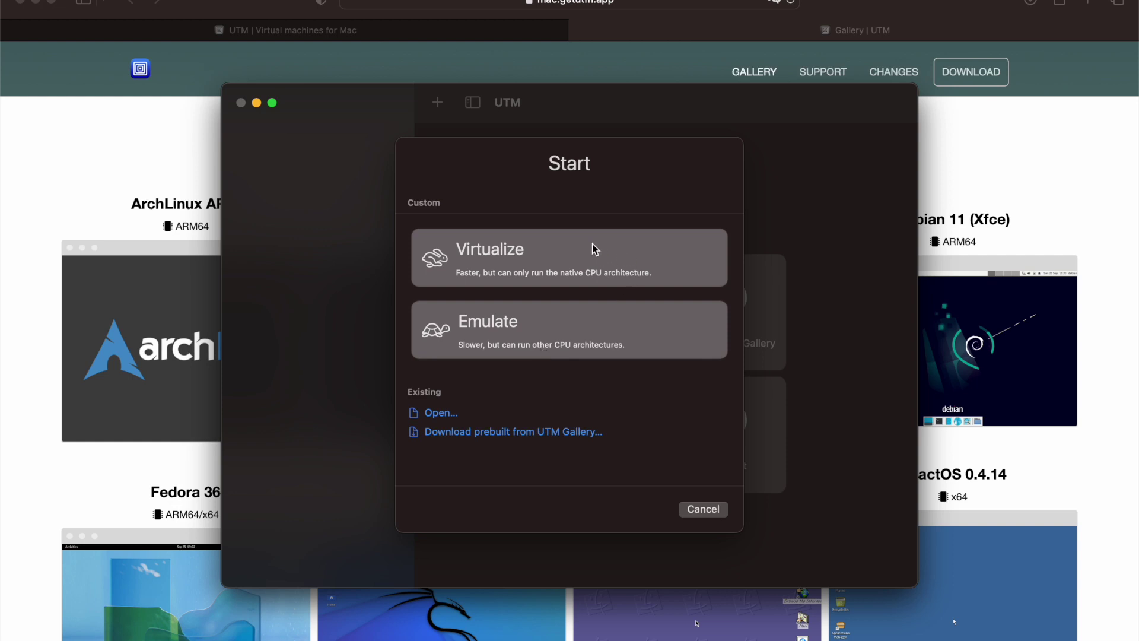
{"action": "left_click", "coordinate": [521, 253]}
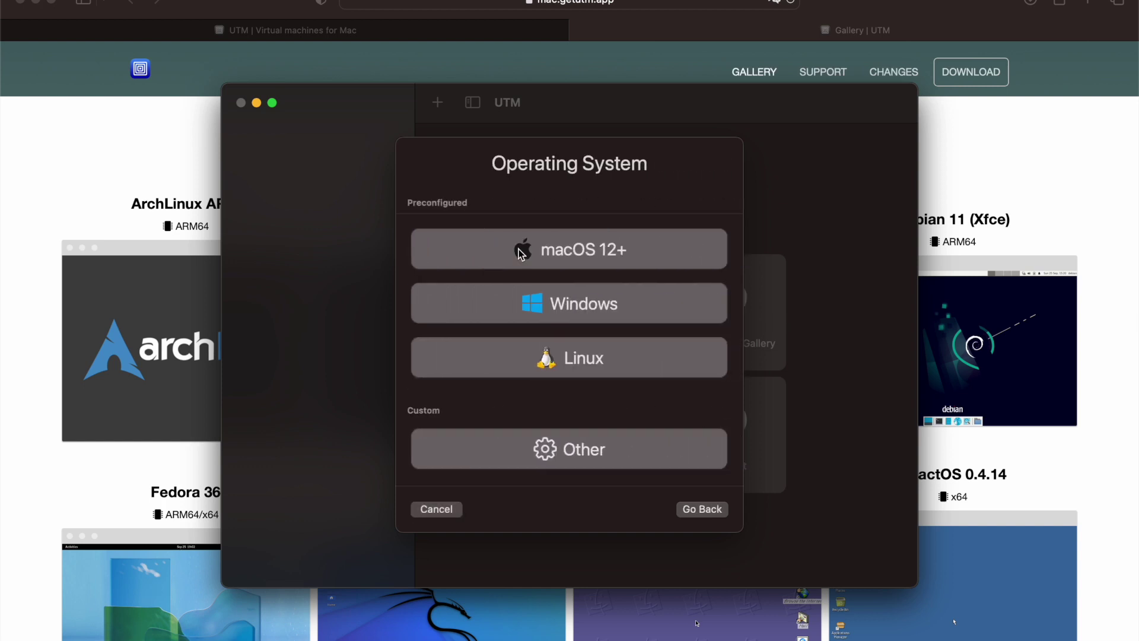
{"action": "left_click", "coordinate": [521, 254]}
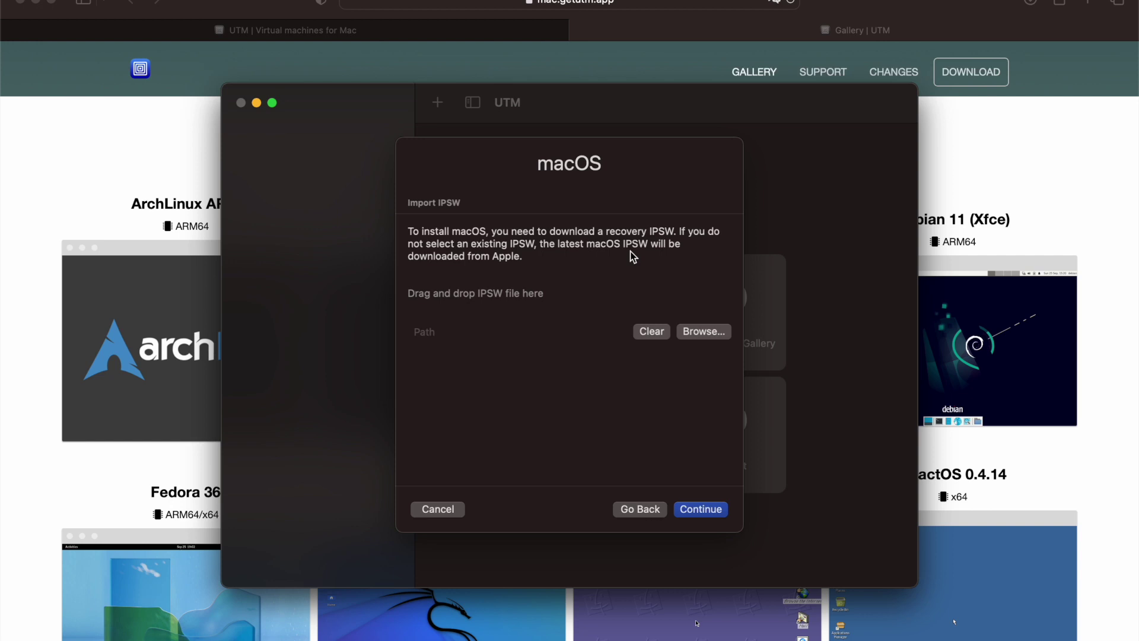
{"action": "left_click", "coordinate": [699, 511]}
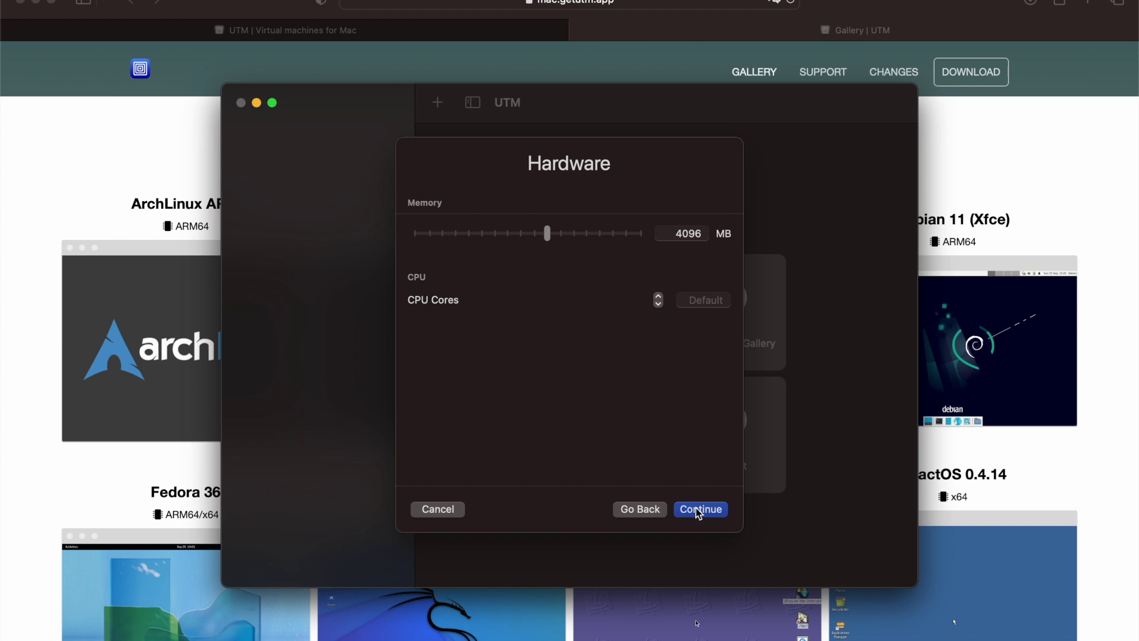
Step: Set the virtual machine's CPU cores to 1 and proceed to the storage settings
{"action": "left_click", "coordinate": [658, 296]}
{"action": "left_click", "coordinate": [659, 303]}
{"action": "left_click", "coordinate": [697, 514]}
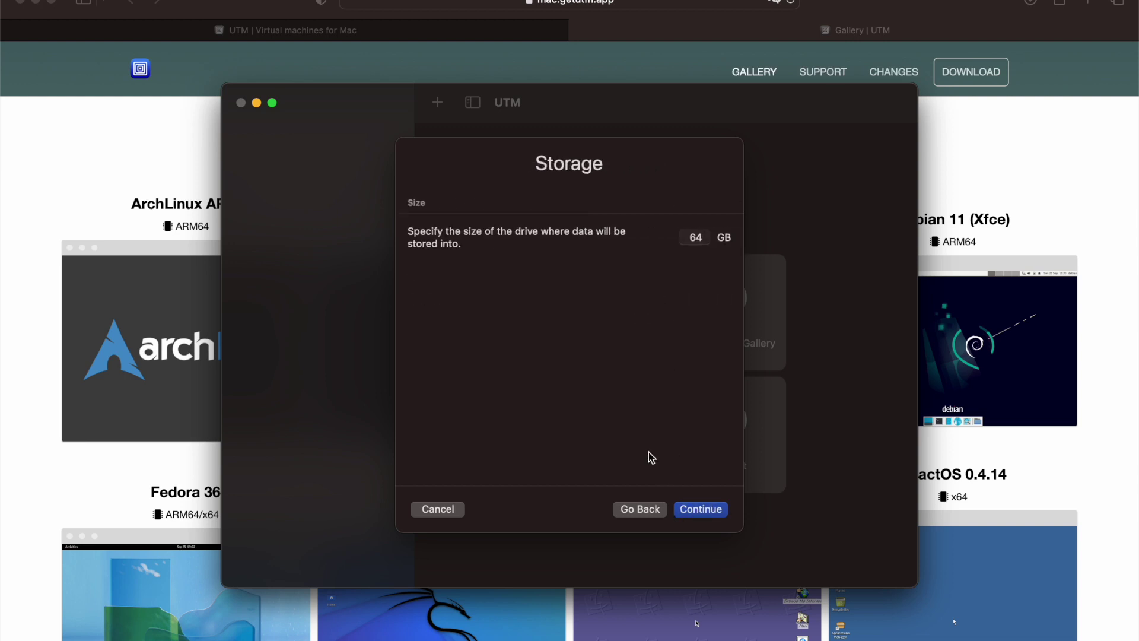
Step: Set the virtual machine's drive size to 24 GB and save the machine as macOS
{"action": "double_click", "coordinate": [695, 237]}
{"action": "type", "text": "24"}
{"action": "left_click", "coordinate": [663, 360]}
{"action": "left_click", "coordinate": [693, 511]}
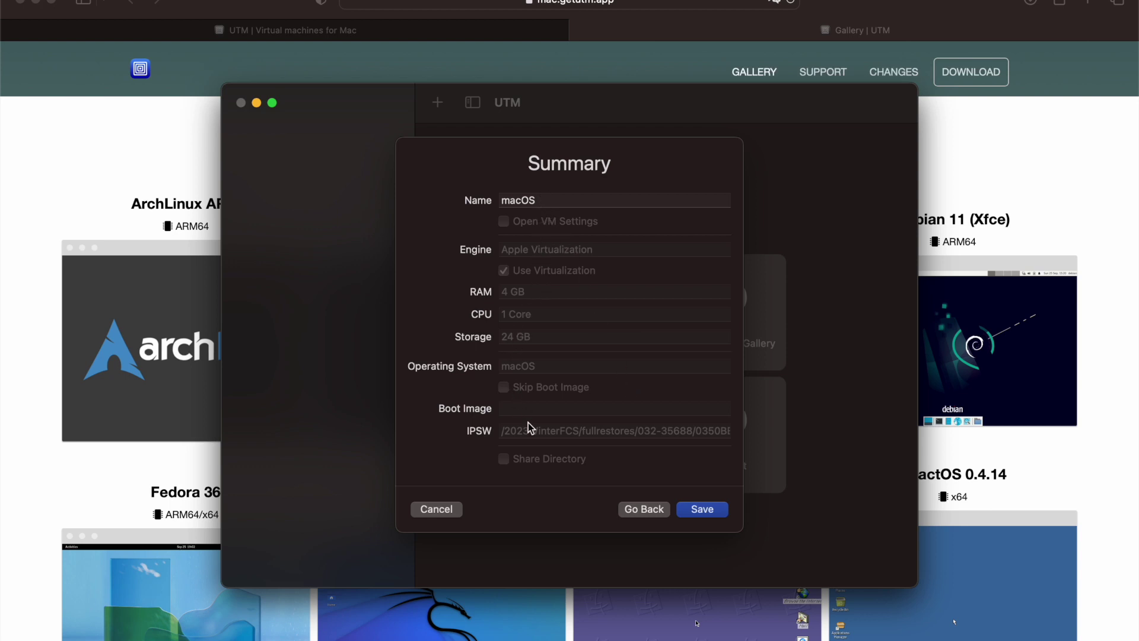
{"action": "left_click", "coordinate": [702, 508]}
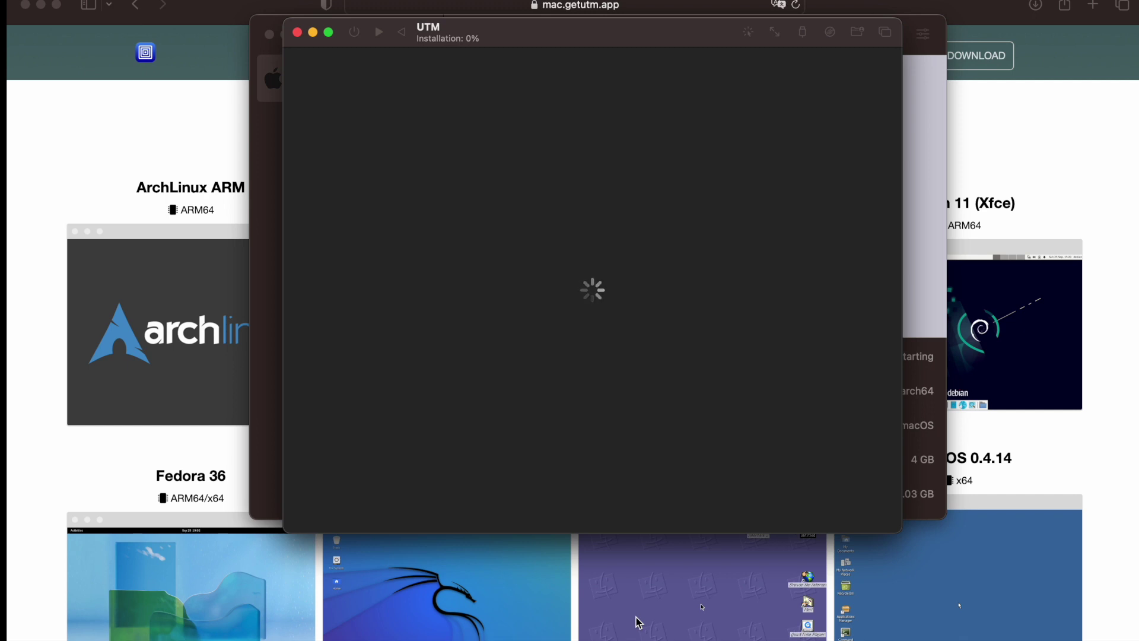
Step: Move the virtual machine's display window aside and enlarge it to fill the screen
{"action": "left_click_drag", "start_coordinate": [521, 30], "coordinate": [684, 30]}
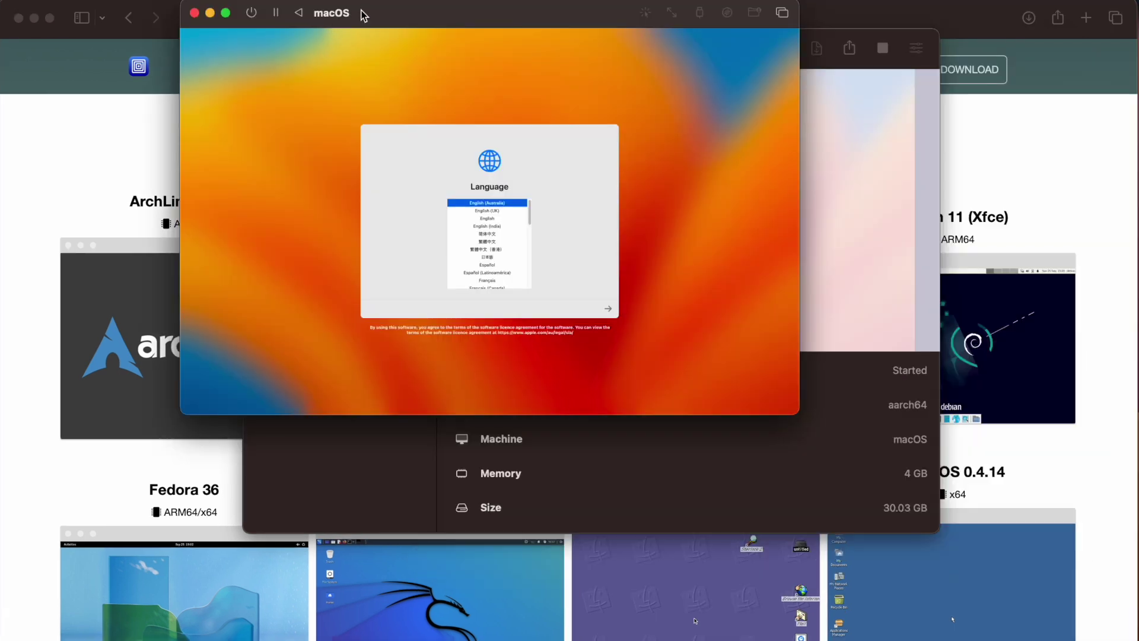
{"action": "double_click", "coordinate": [393, 12]}
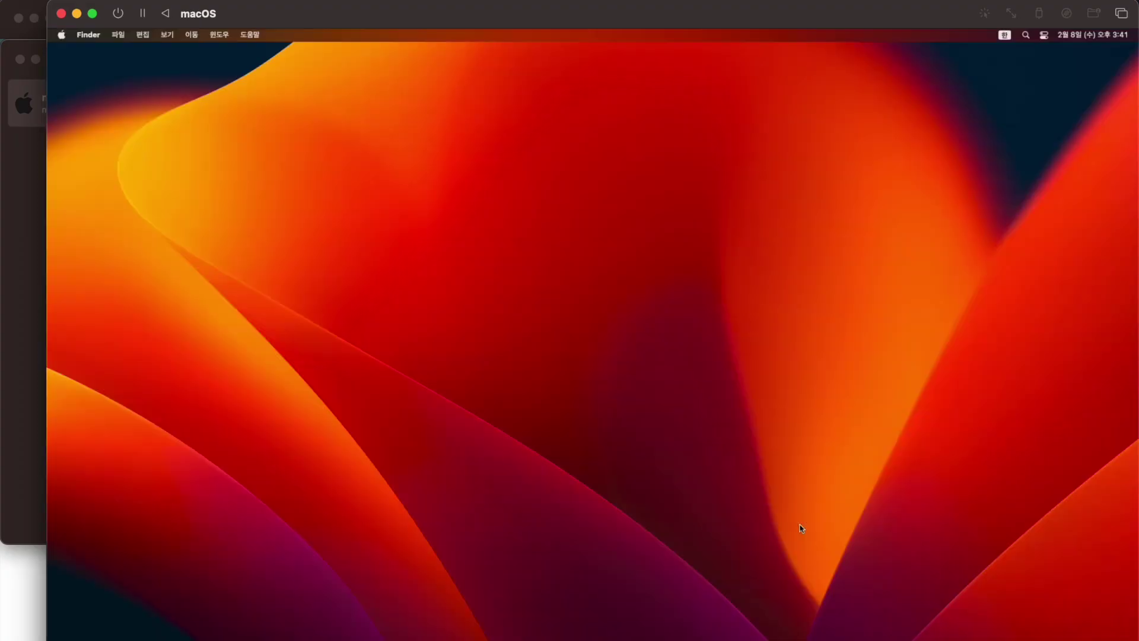
{"action": "key", "text": "super+space"}
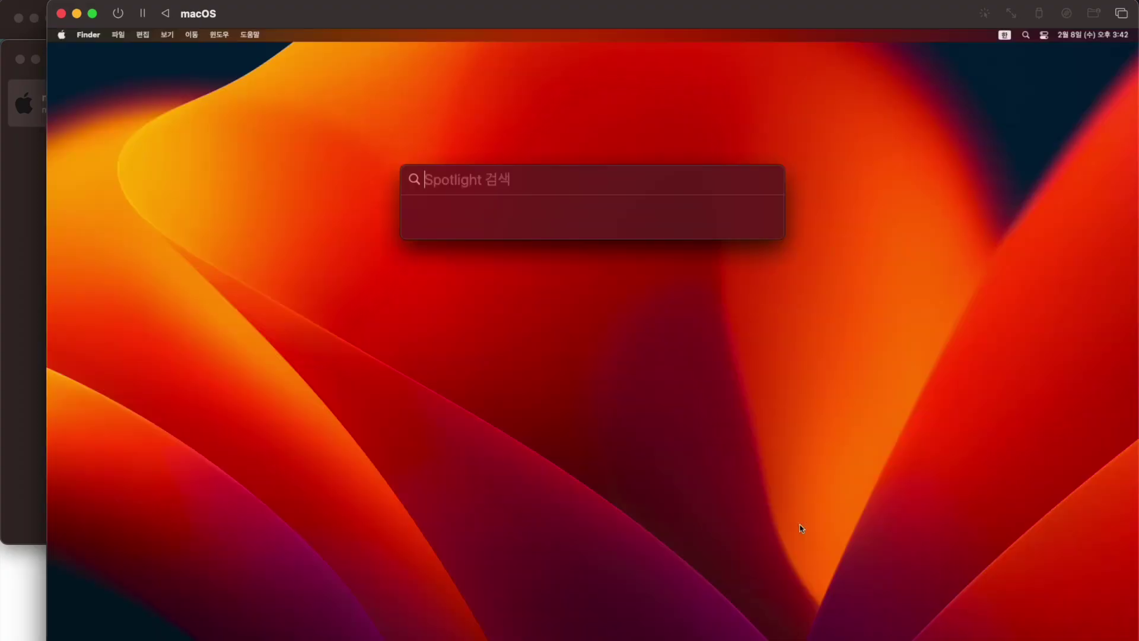
{"action": "type", "text": "ㄴ"}
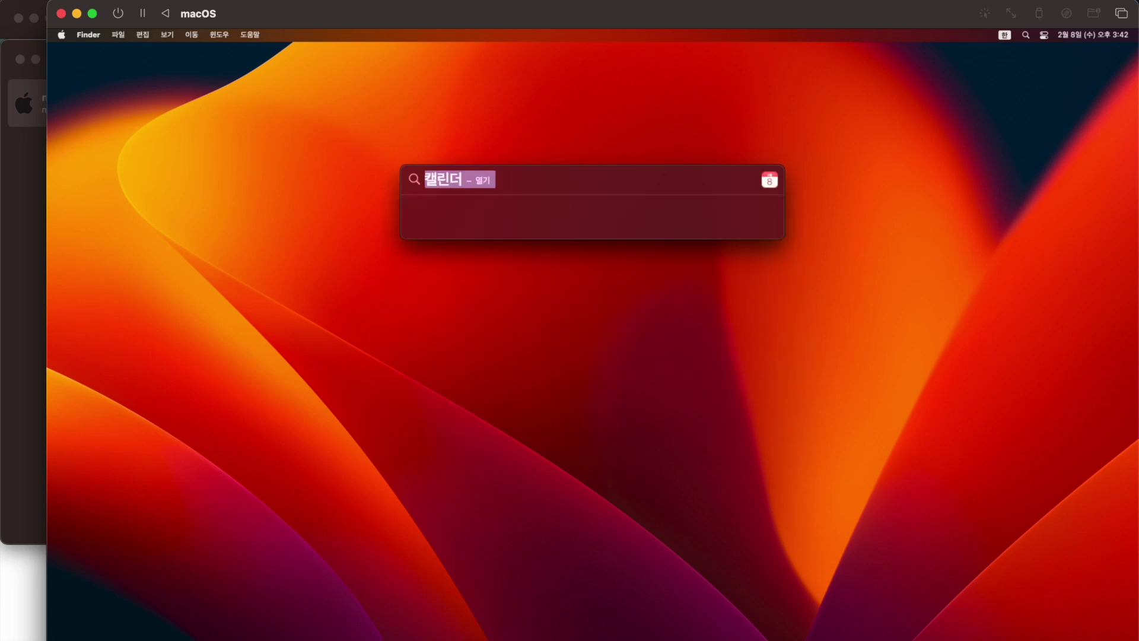
{"action": "key", "text": "BackSpace"}
{"action": "key", "text": "BackSpace"}
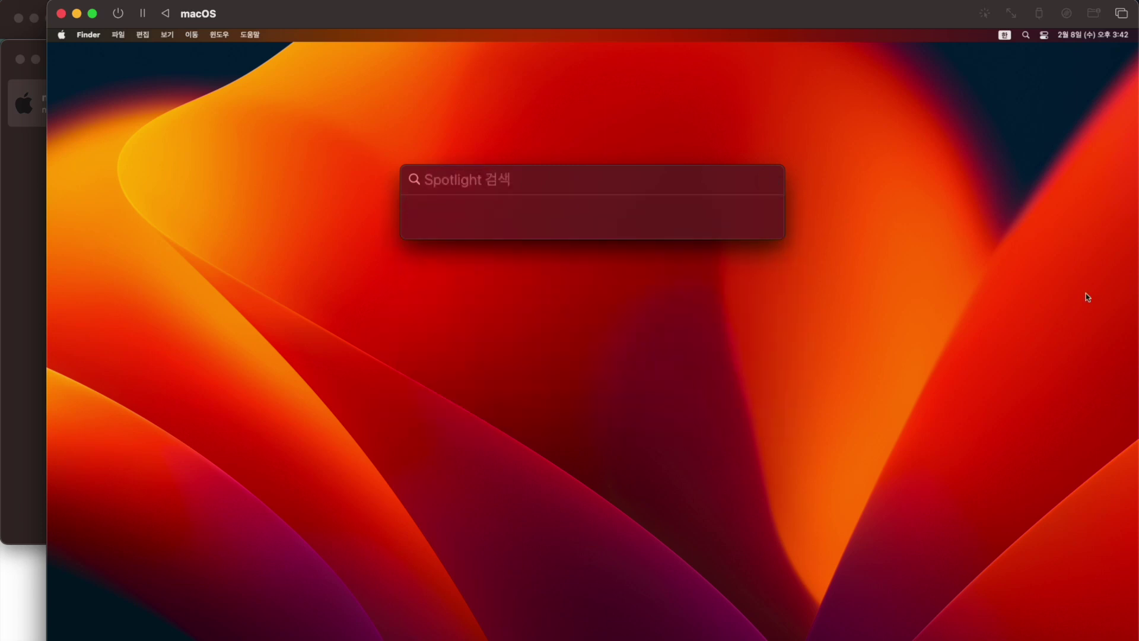
Step: Switch the input source inside the virtual machine to English (A) and launch Safari
{"action": "left_click", "coordinate": [1004, 35]}
{"action": "left_click", "coordinate": [1024, 49]}
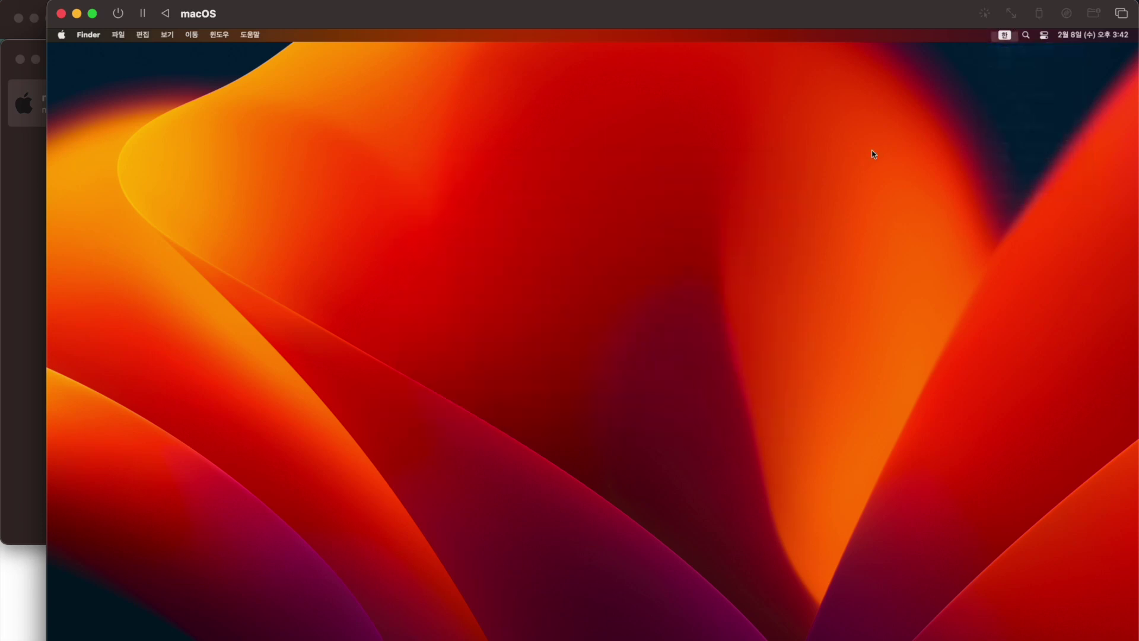
{"action": "key", "text": "super+space"}
{"action": "type", "text": "safari"}
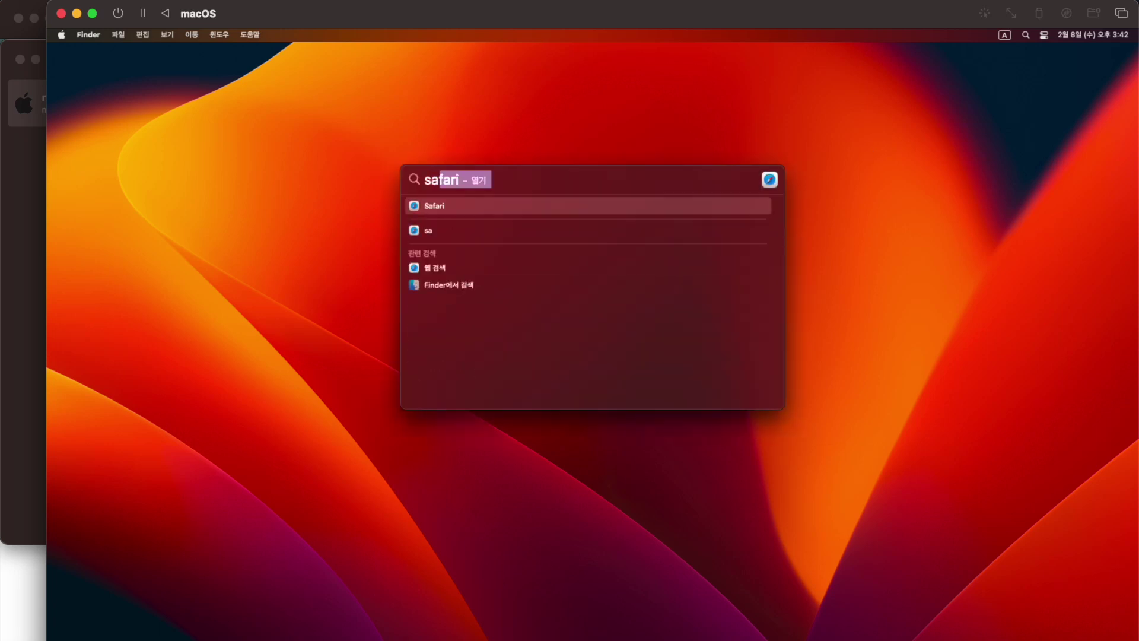
{"action": "left_click", "coordinate": [609, 208]}
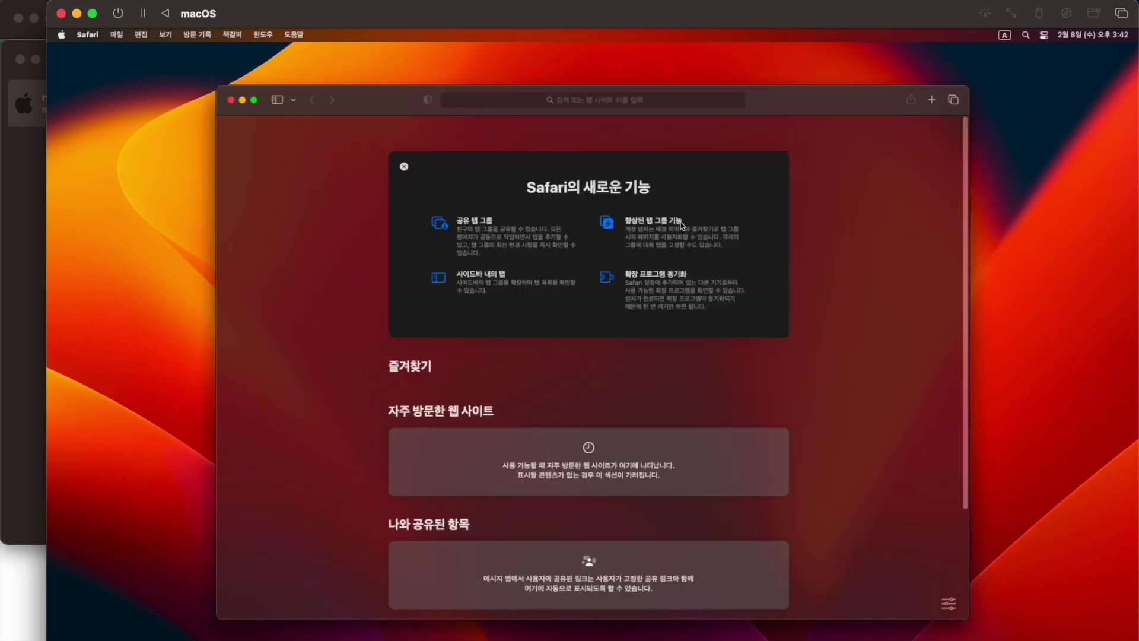
Step: Open google.com in Safari inside the virtual machine
{"action": "left_click", "coordinate": [563, 104]}
{"action": "type", "text": "google."}
{"action": "key", "text": "Return"}
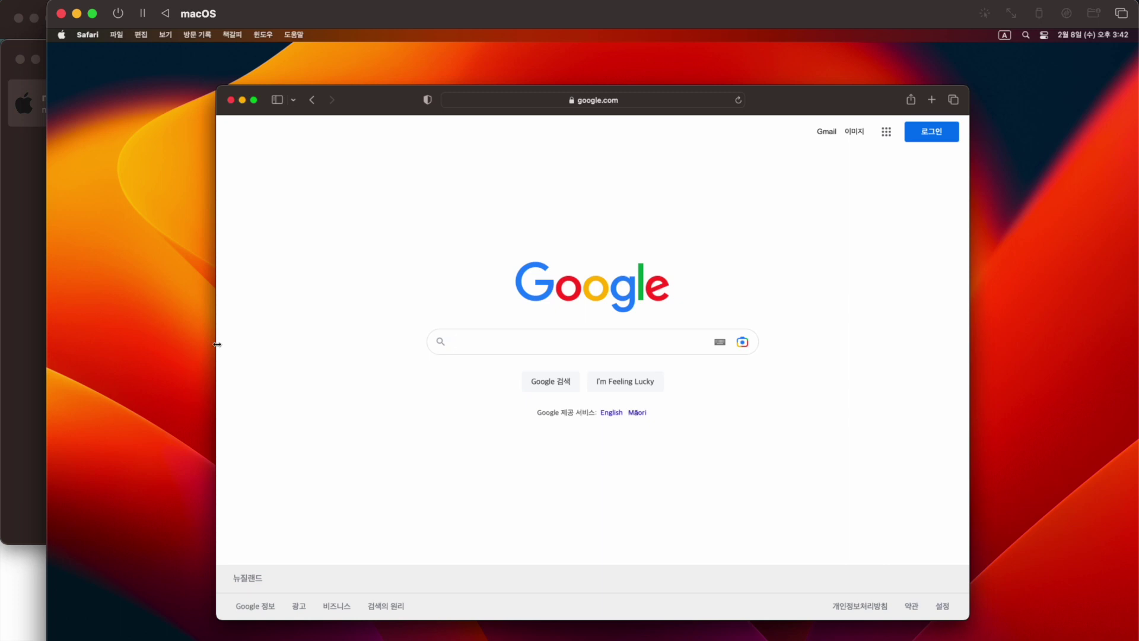
Step: Shut down macOS inside the virtual machine
{"action": "left_click", "coordinate": [61, 35]}
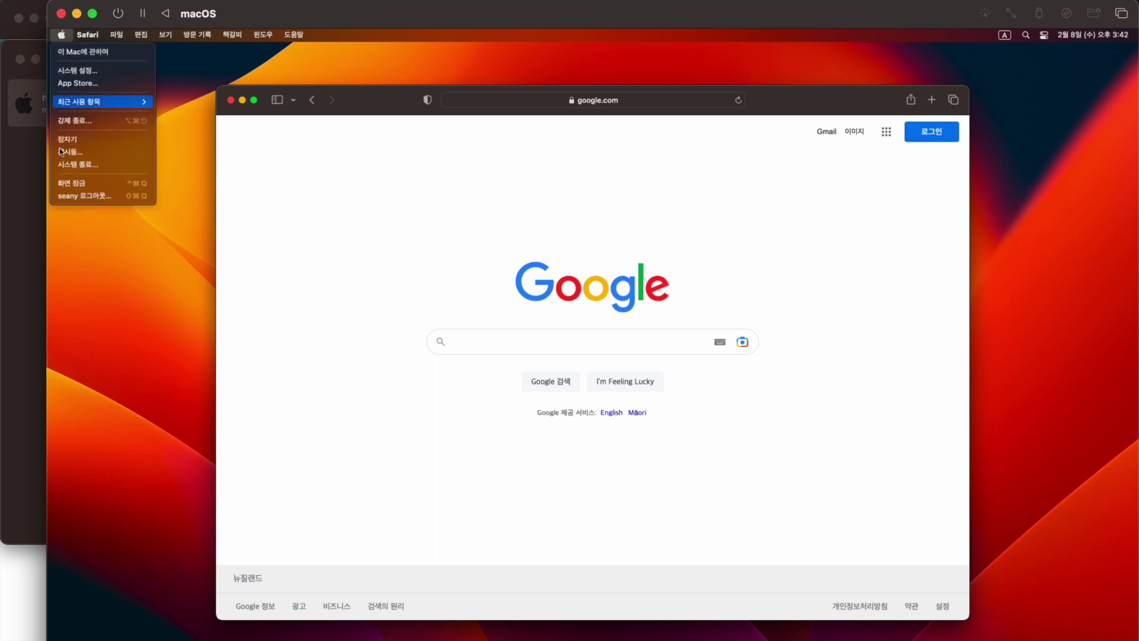
{"action": "left_click", "coordinate": [97, 168]}
{"action": "left_click", "coordinate": [675, 256]}
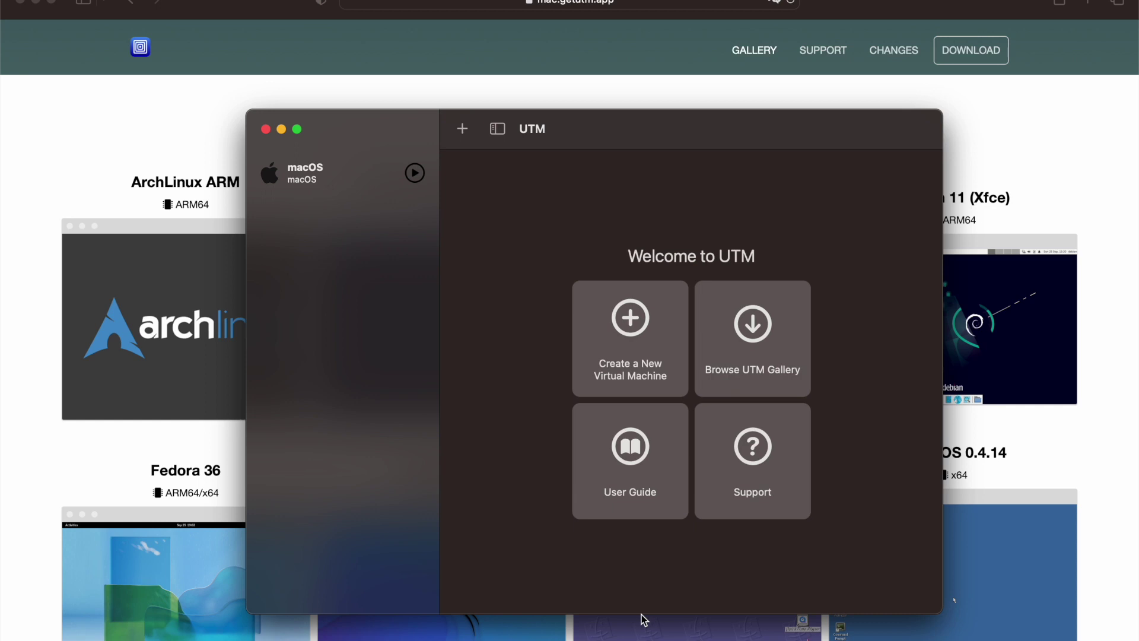
Step: Start a new virtualized Windows virtual machine and open its Windows Install Guide
{"action": "left_click", "coordinate": [631, 323]}
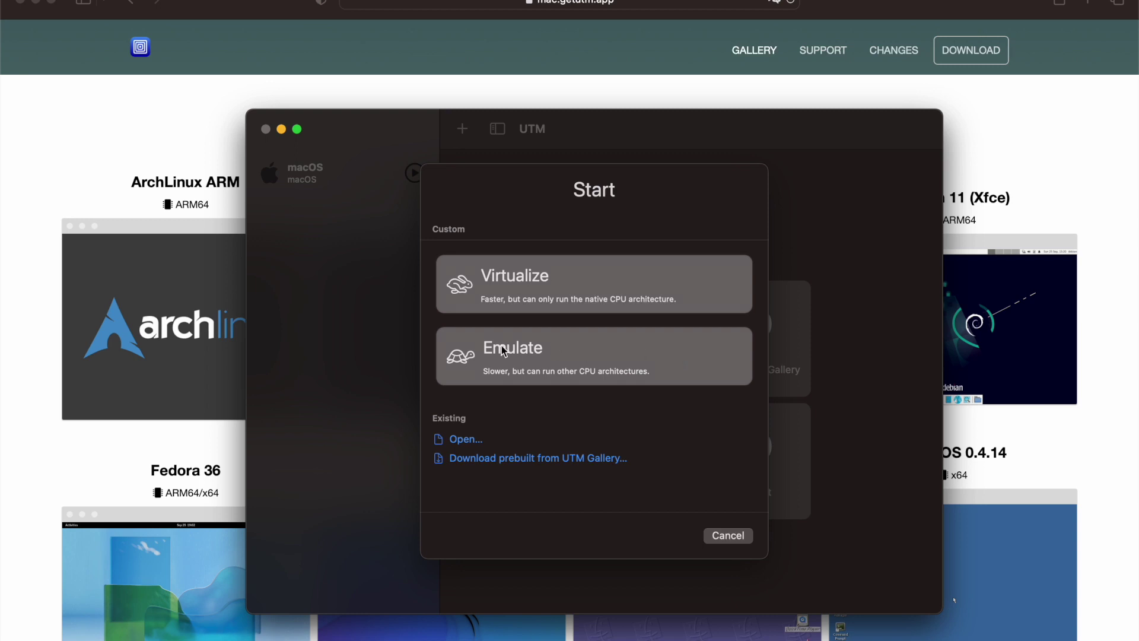
{"action": "left_click", "coordinate": [575, 286]}
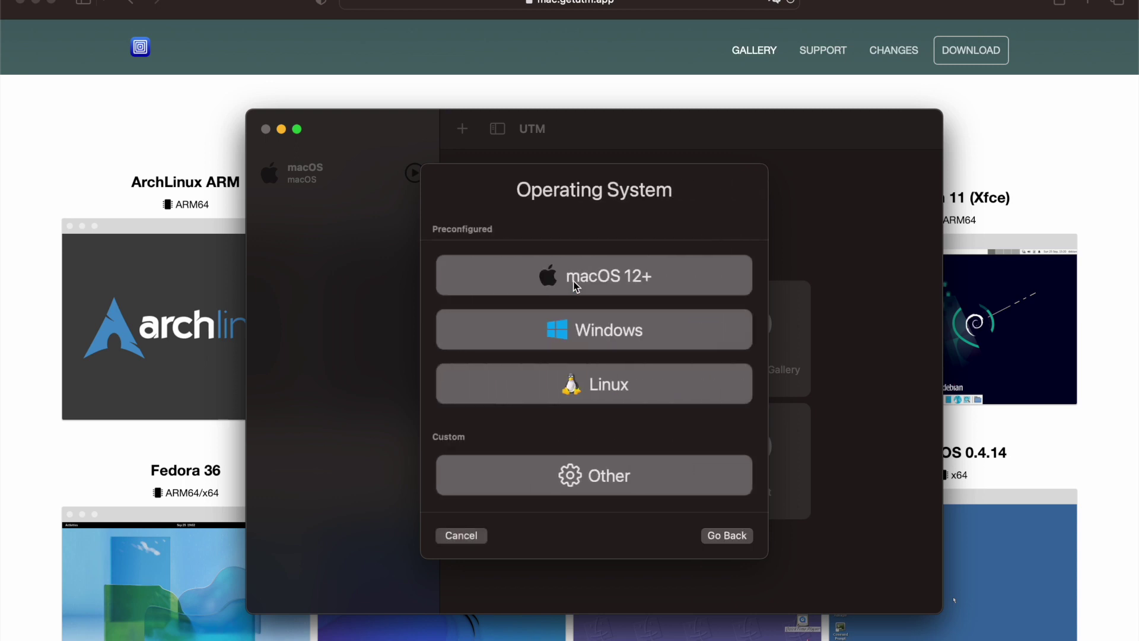
{"action": "left_click", "coordinate": [586, 325]}
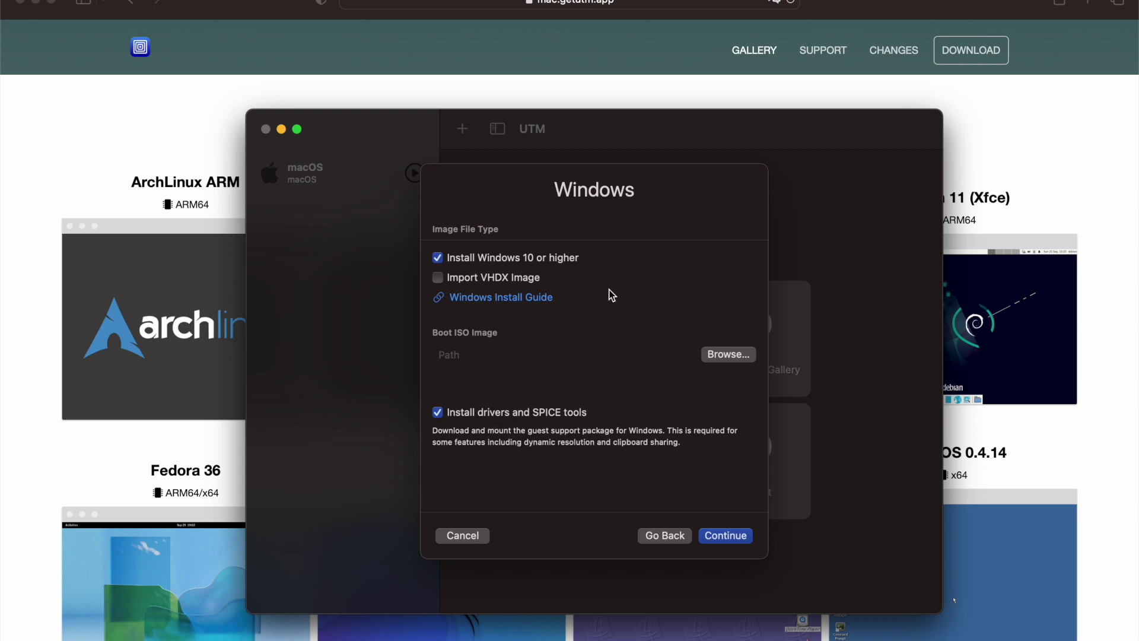
{"action": "left_click", "coordinate": [502, 299]}
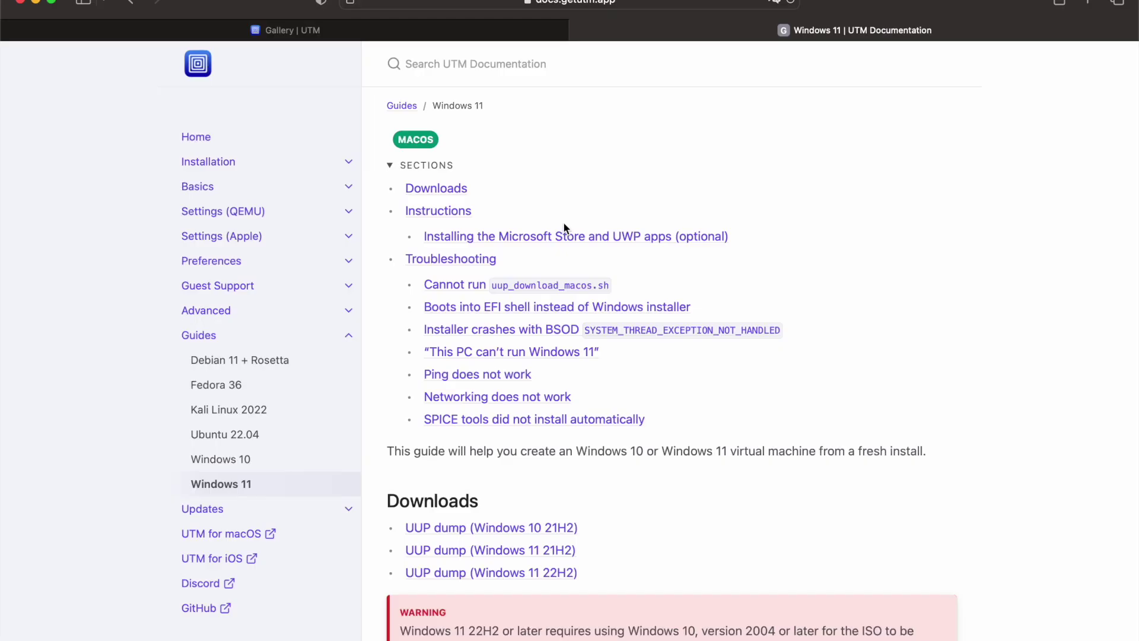
Step: From the guide, go to the UUP dump for Windows 11 21H2 and open the Windows 11 (22000.1098) arm64 build
{"action": "scroll", "coordinate": [566, 341], "scroll_direction": "down", "scroll_amount": 3}
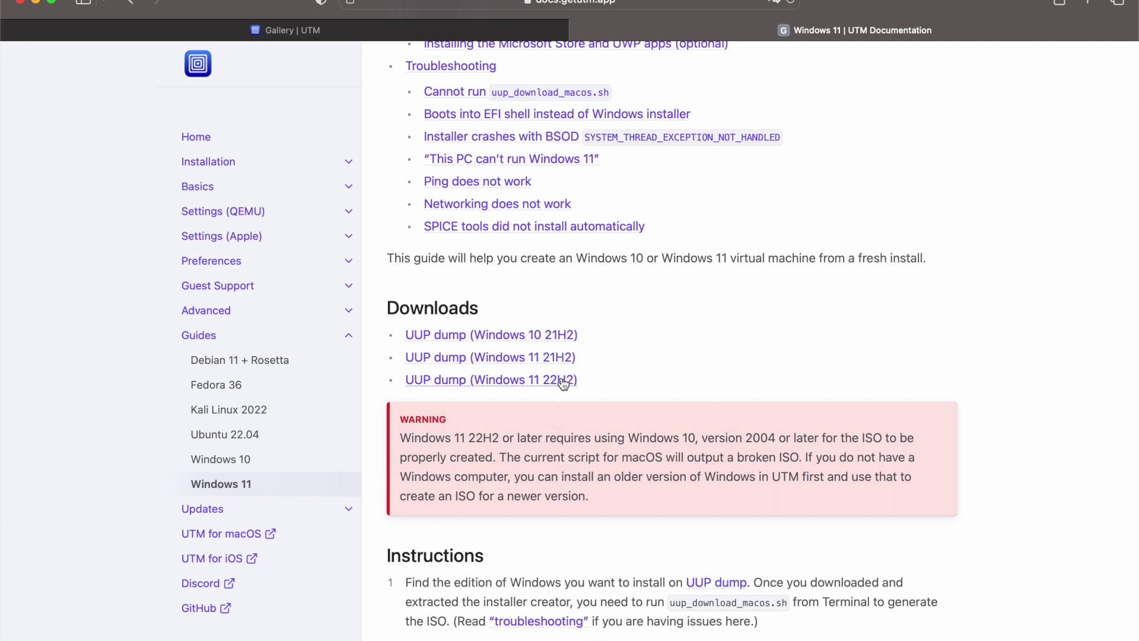
{"action": "left_click", "coordinate": [487, 355]}
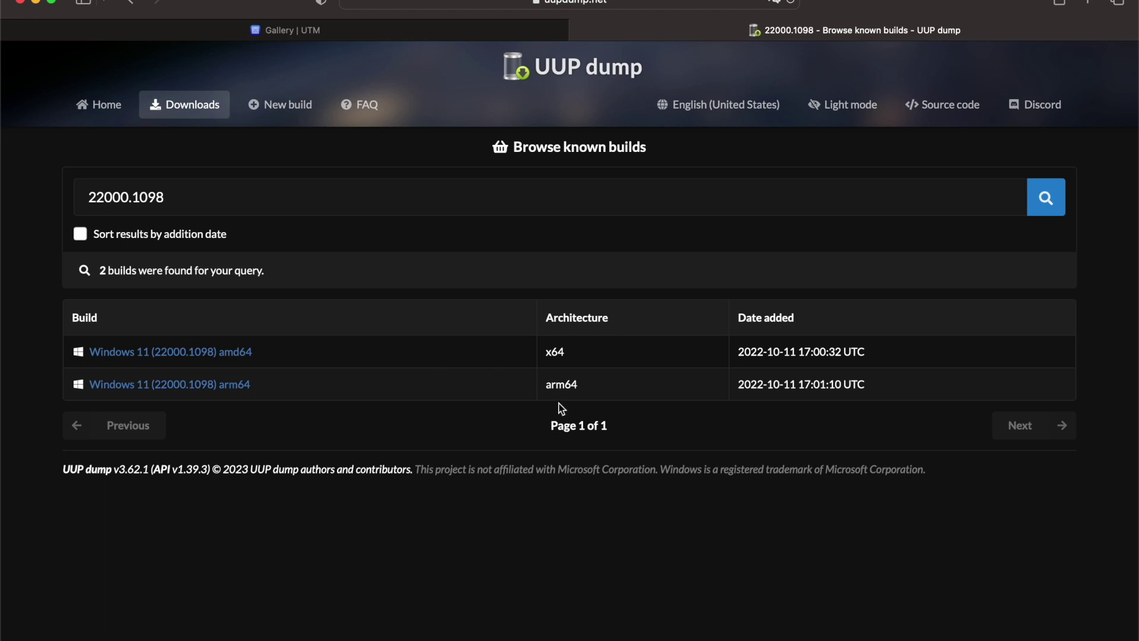
{"action": "left_click", "coordinate": [224, 387]}
Step: Choose Korean as the language of the build and continue to the edition selection
{"action": "left_click", "coordinate": [328, 445]}
{"action": "left_click", "coordinate": [202, 391]}
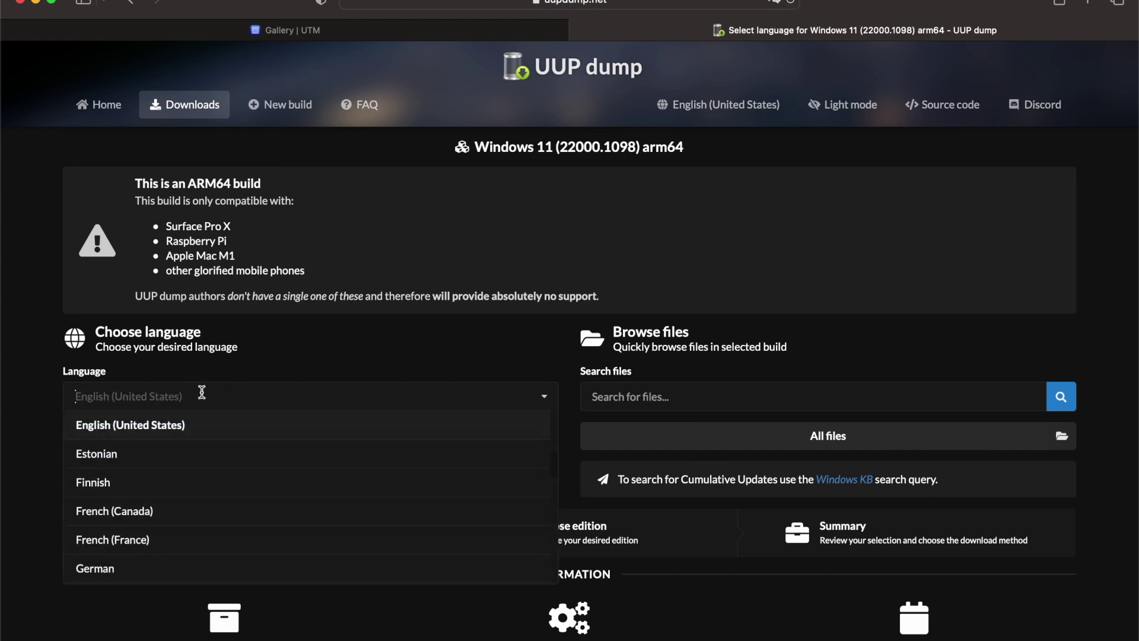
{"action": "type", "text": "ko"}
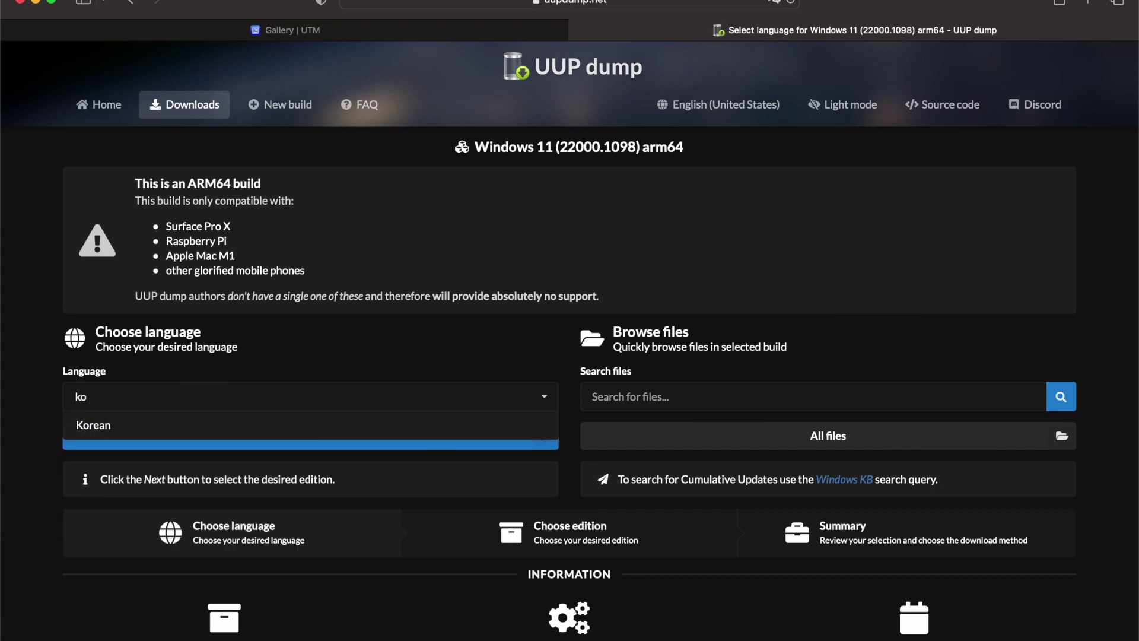
{"action": "left_click", "coordinate": [155, 425]}
{"action": "left_click", "coordinate": [215, 432]}
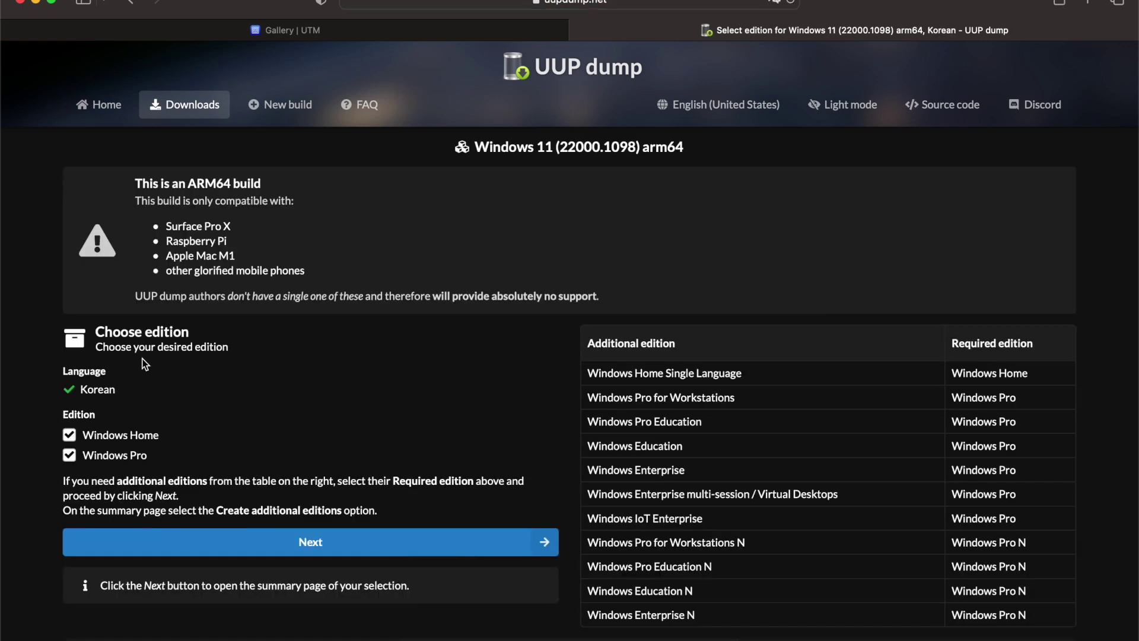
Step: Keep only the Windows Home edition and create the download package with the Download and convert to ISO method
{"action": "left_click", "coordinate": [69, 455]}
{"action": "left_click", "coordinate": [265, 549]}
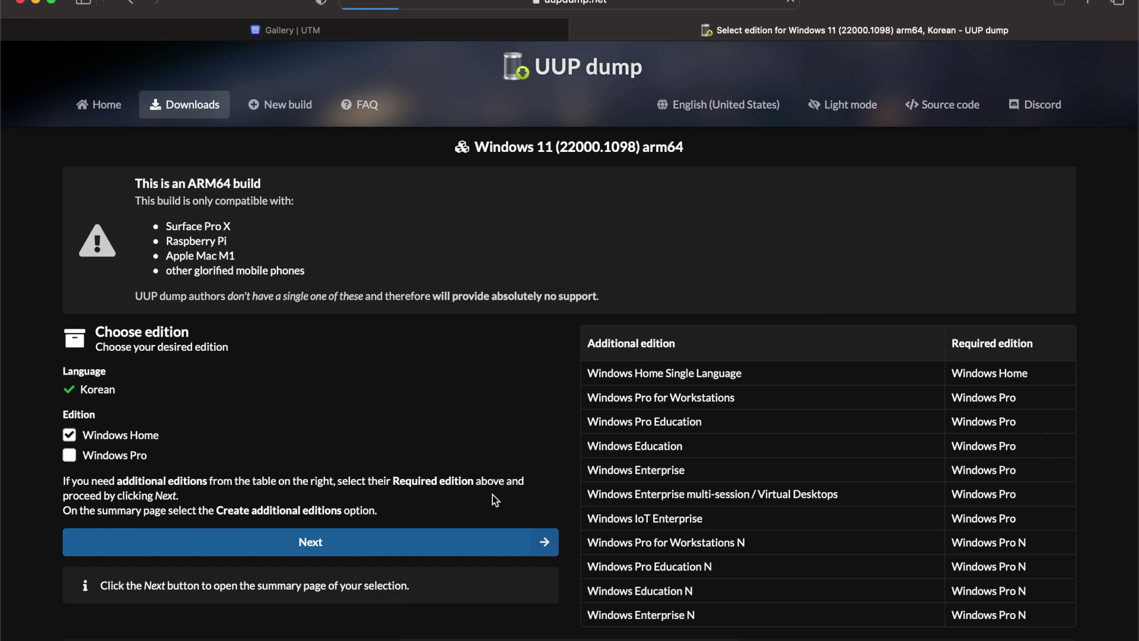
{"action": "scroll", "coordinate": [457, 490], "scroll_direction": "down", "scroll_amount": 5}
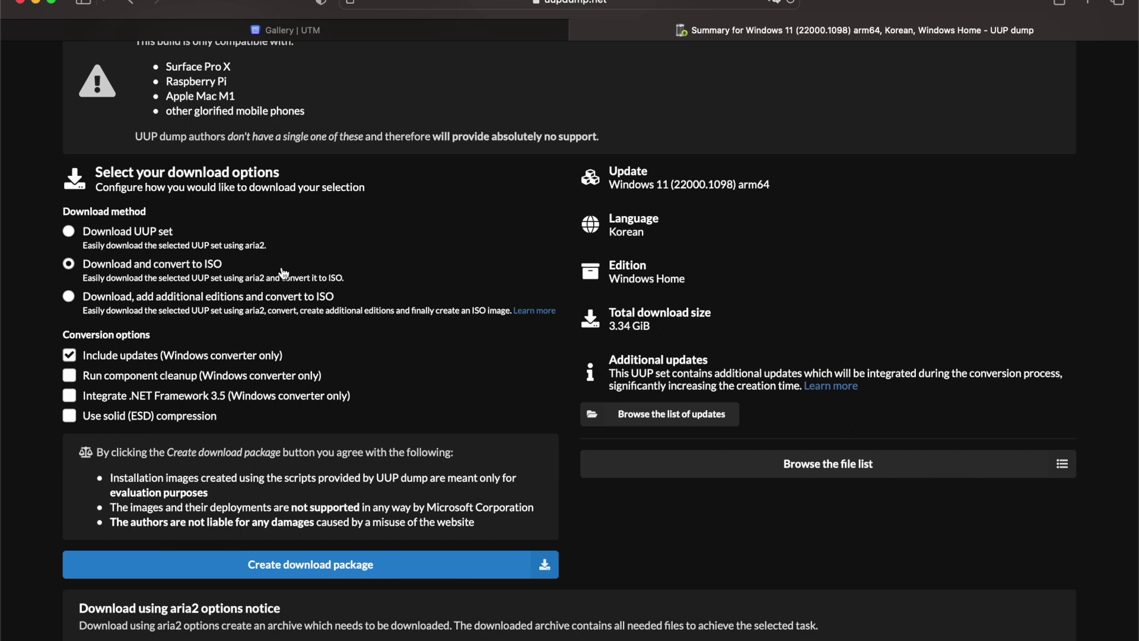
{"action": "left_click", "coordinate": [400, 569]}
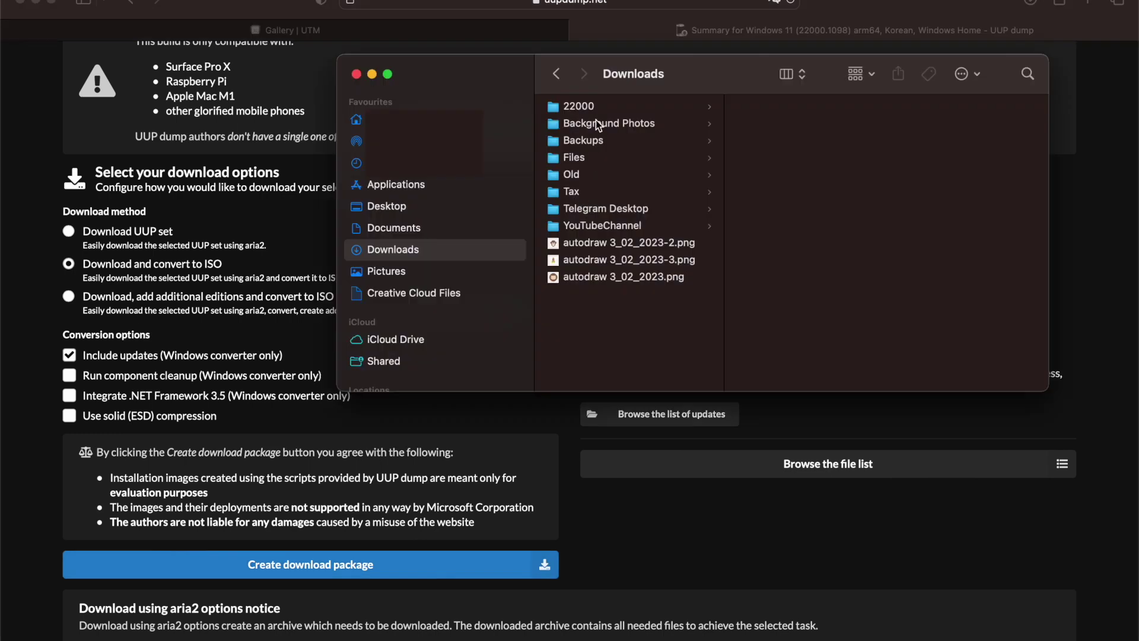
Step: Examine the uup_download_macos.sh and uup_download_windows.cmd scripts in the 22000 folder of Downloads
{"action": "left_click", "coordinate": [590, 108]}
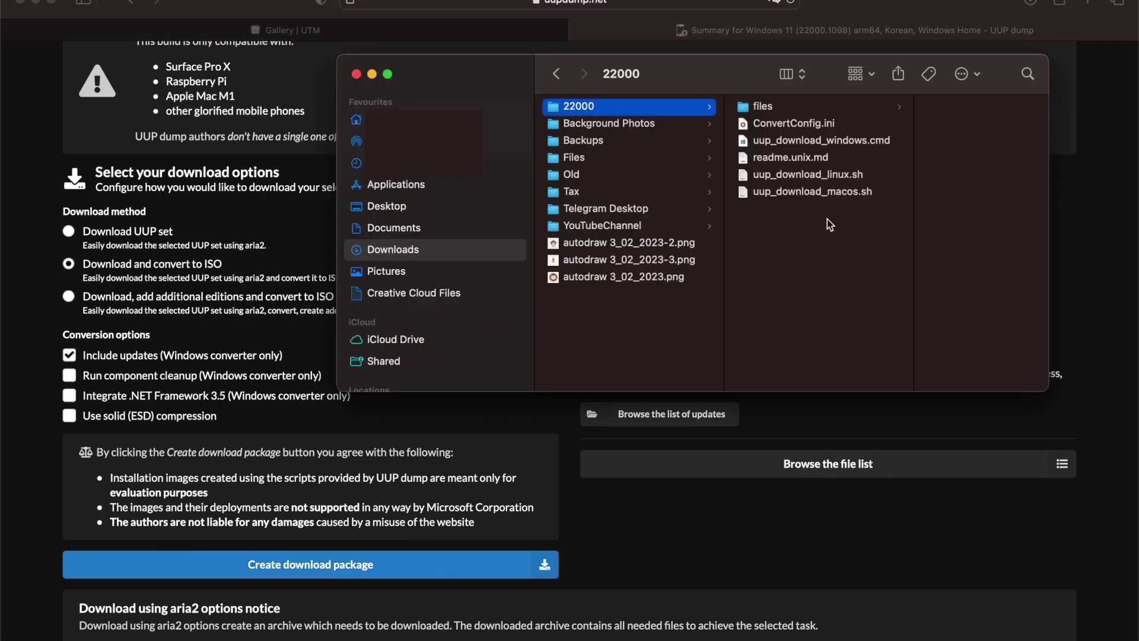
{"action": "left_click", "coordinate": [845, 193]}
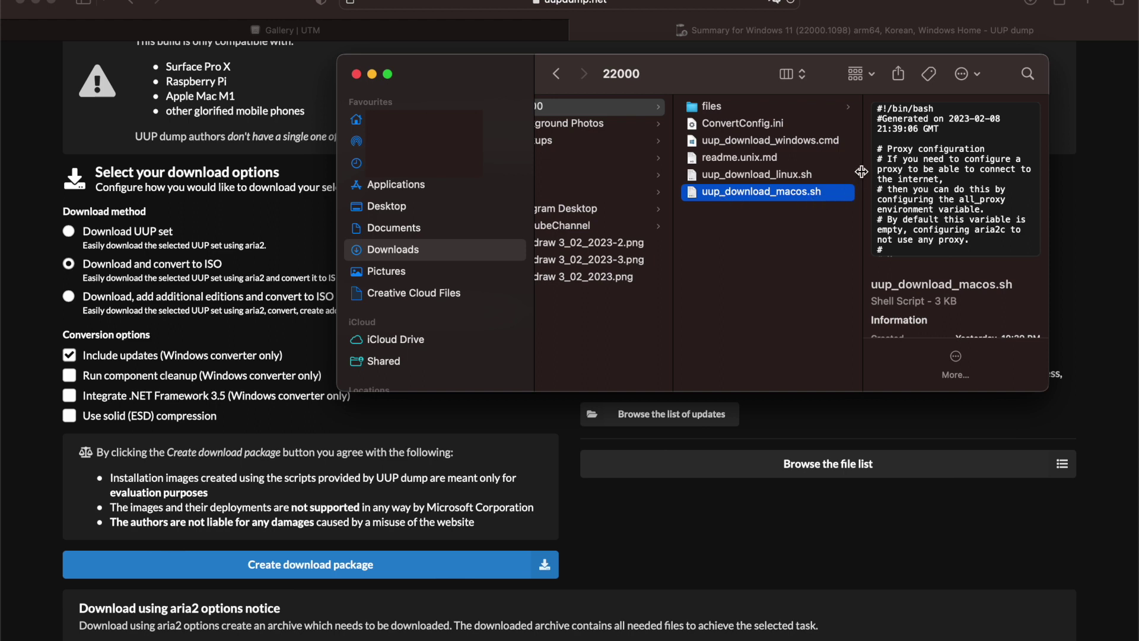
{"action": "left_click", "coordinate": [817, 142]}
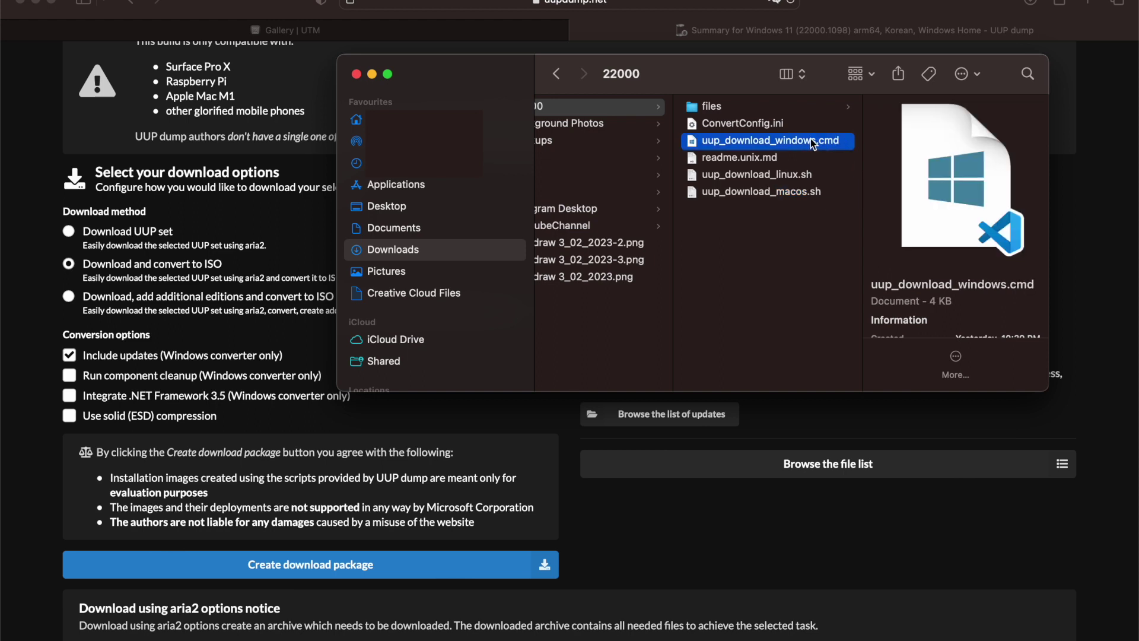
{"action": "left_click", "coordinate": [798, 196]}
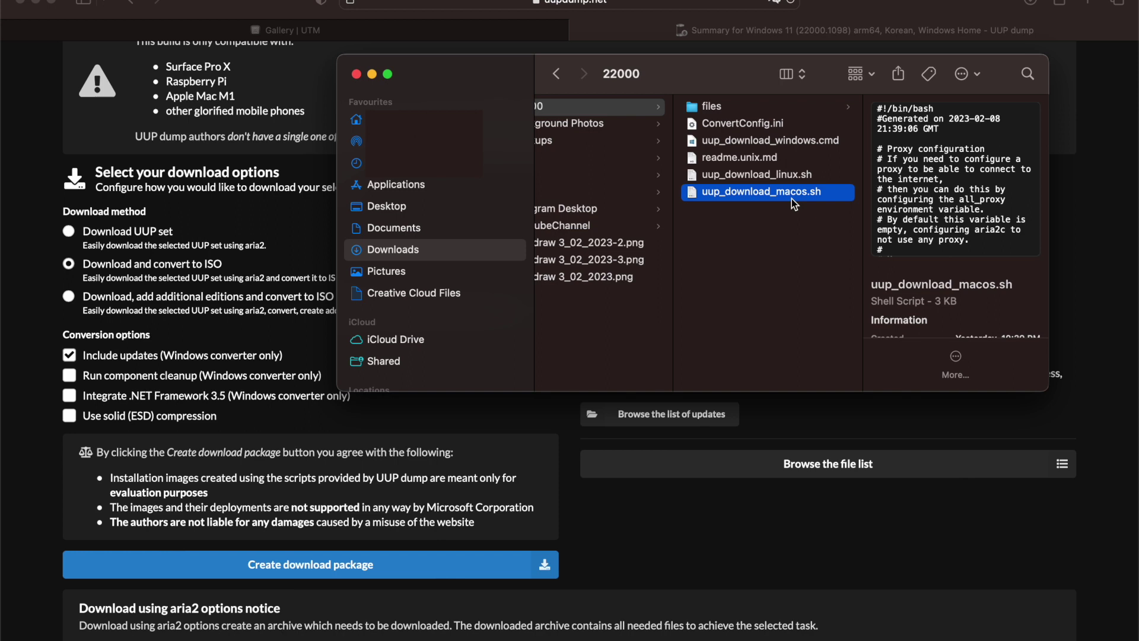
{"action": "left_click", "coordinate": [815, 147]}
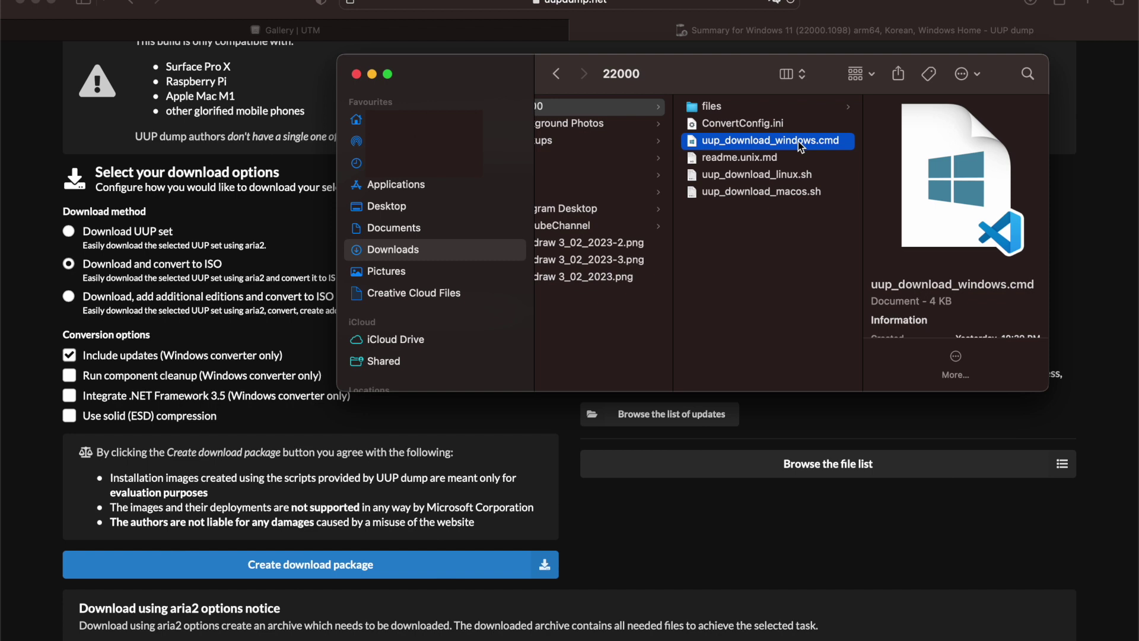
{"action": "left_click", "coordinate": [787, 195]}
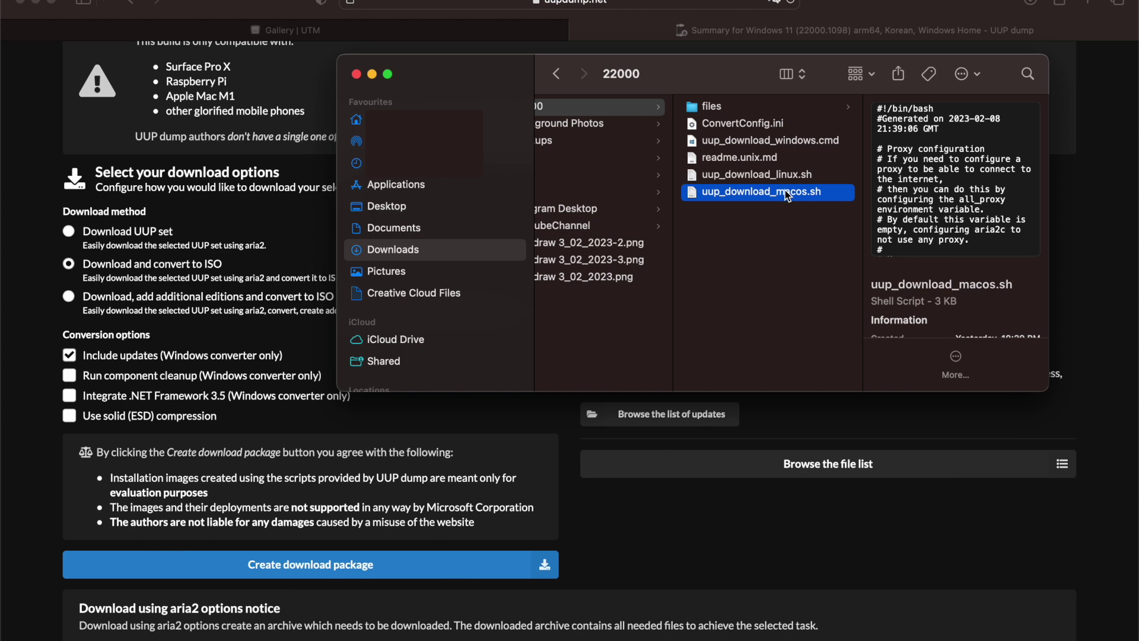
{"action": "left_click", "coordinate": [800, 143]}
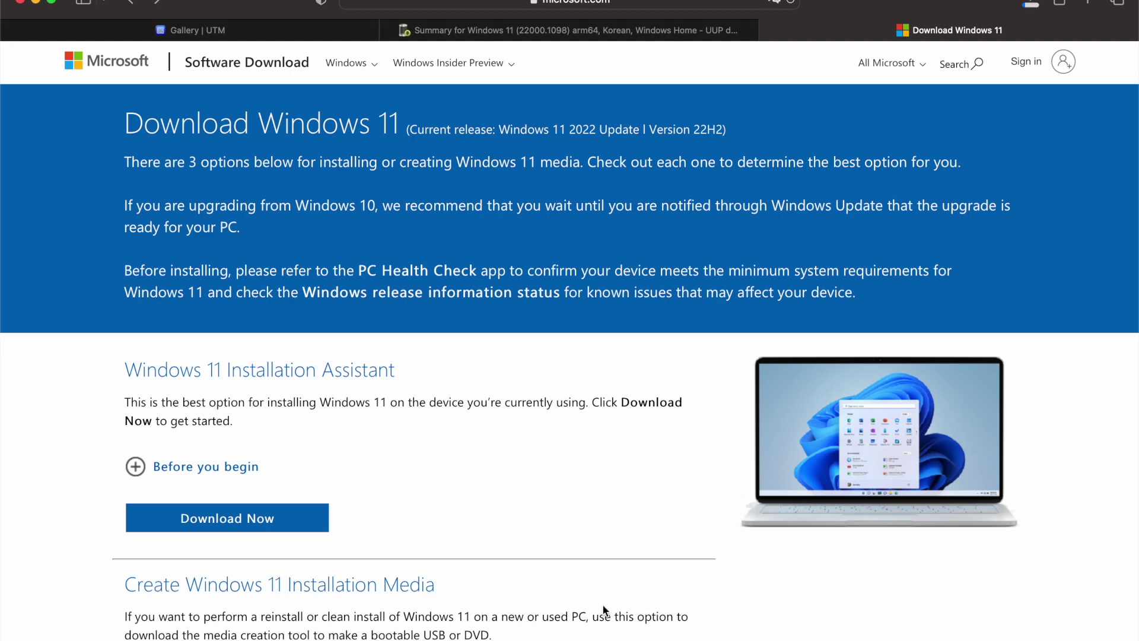
Step: Request the Windows 11 multi-edition ISO for x64 devices on Microsoft's Download Windows 11 page
{"action": "scroll", "coordinate": [604, 608], "scroll_direction": "down", "scroll_amount": 10}
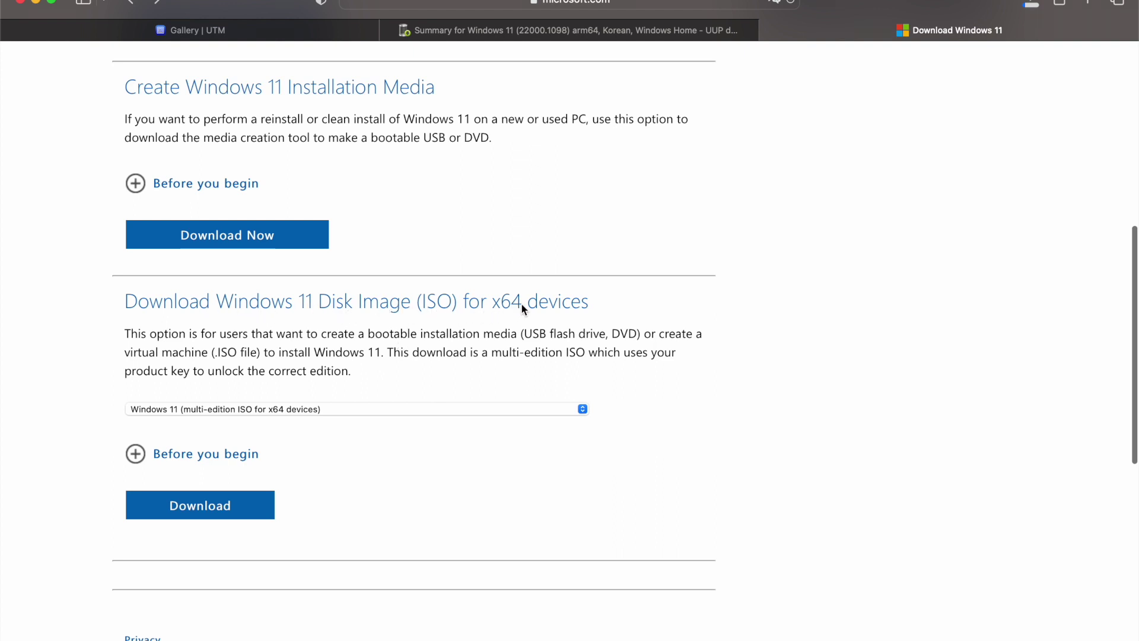
{"action": "left_click", "coordinate": [299, 414]}
{"action": "left_click", "coordinate": [297, 406]}
{"action": "left_click", "coordinate": [220, 505]}
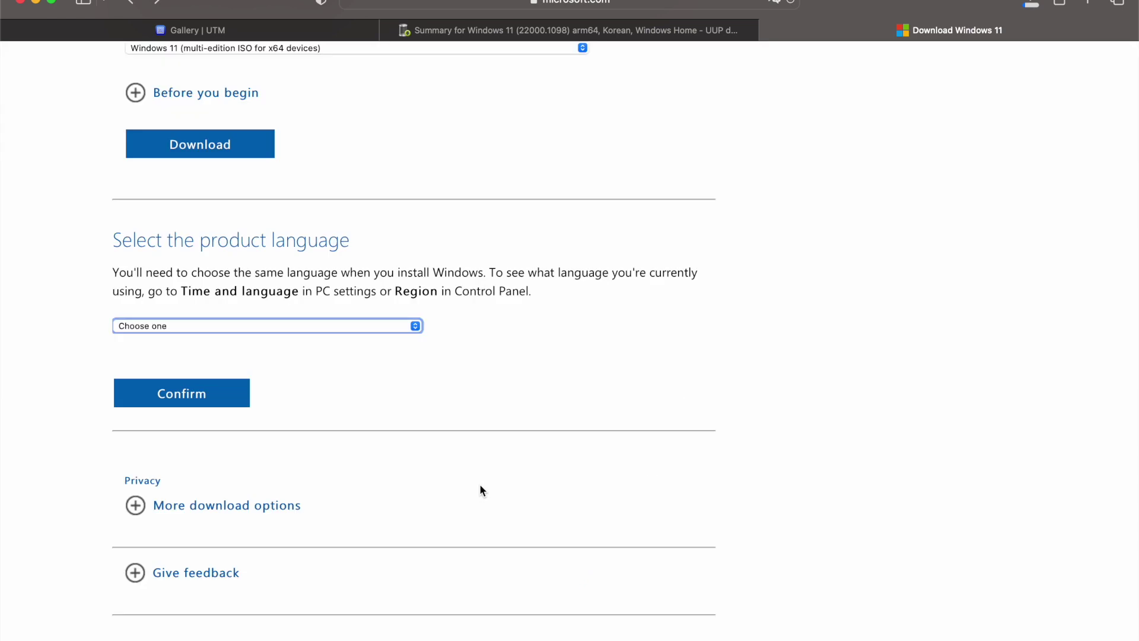
Step: Confirm Korean as the product language and start the 64-bit Windows 11 download
{"action": "left_click", "coordinate": [299, 326]}
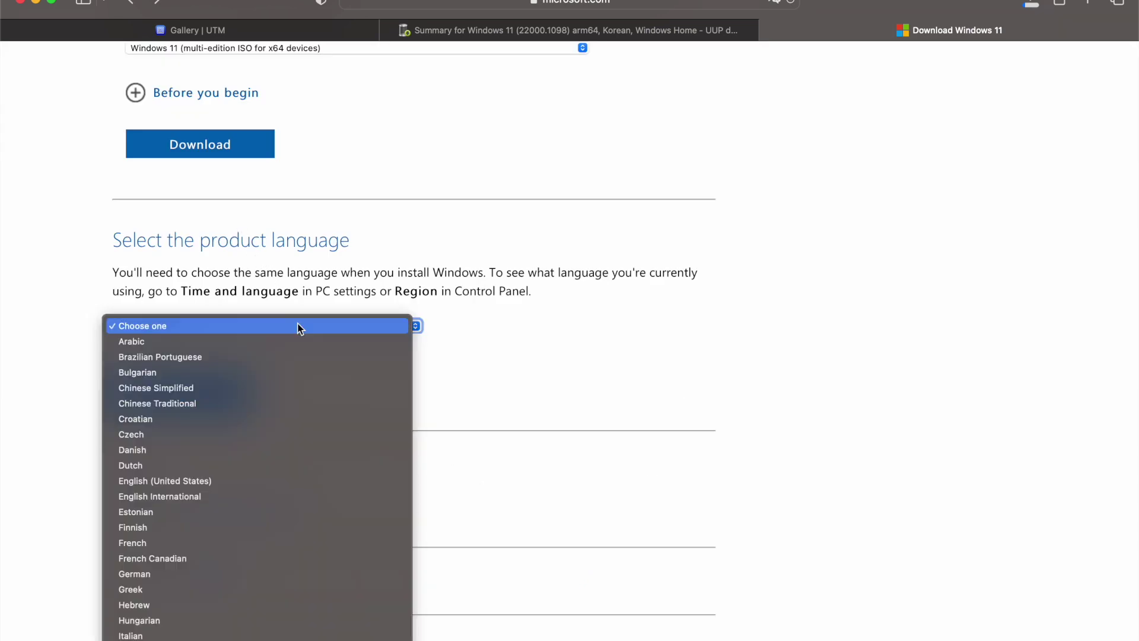
{"action": "key", "text": "k"}
{"action": "key", "text": "Return"}
{"action": "left_click", "coordinate": [180, 390]}
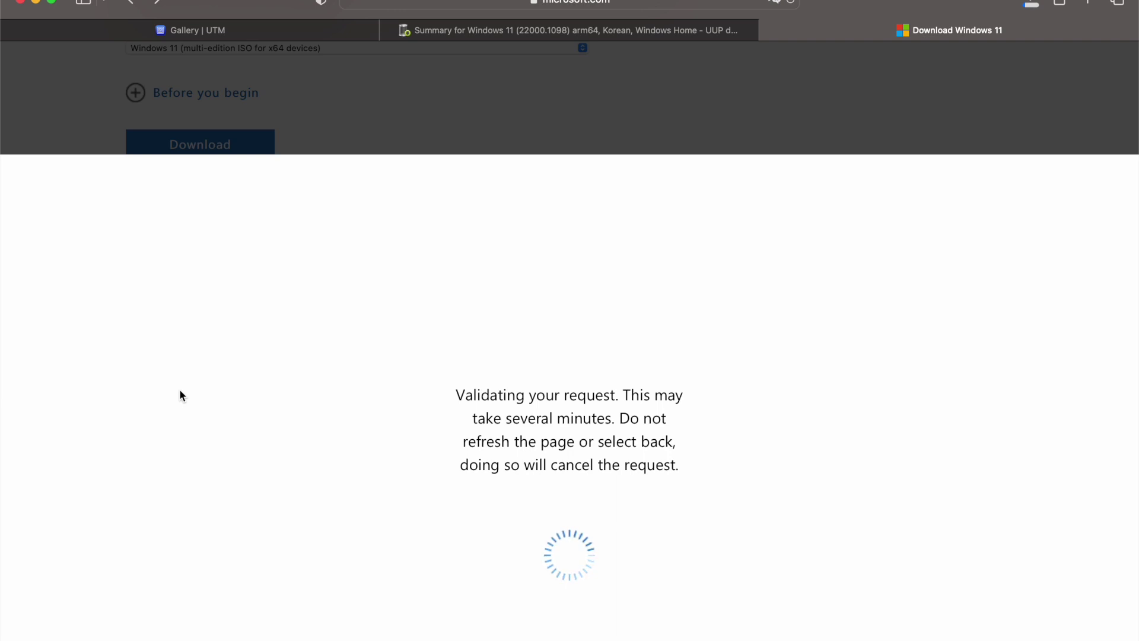
{"action": "scroll", "coordinate": [180, 395], "scroll_direction": "down", "scroll_amount": 3}
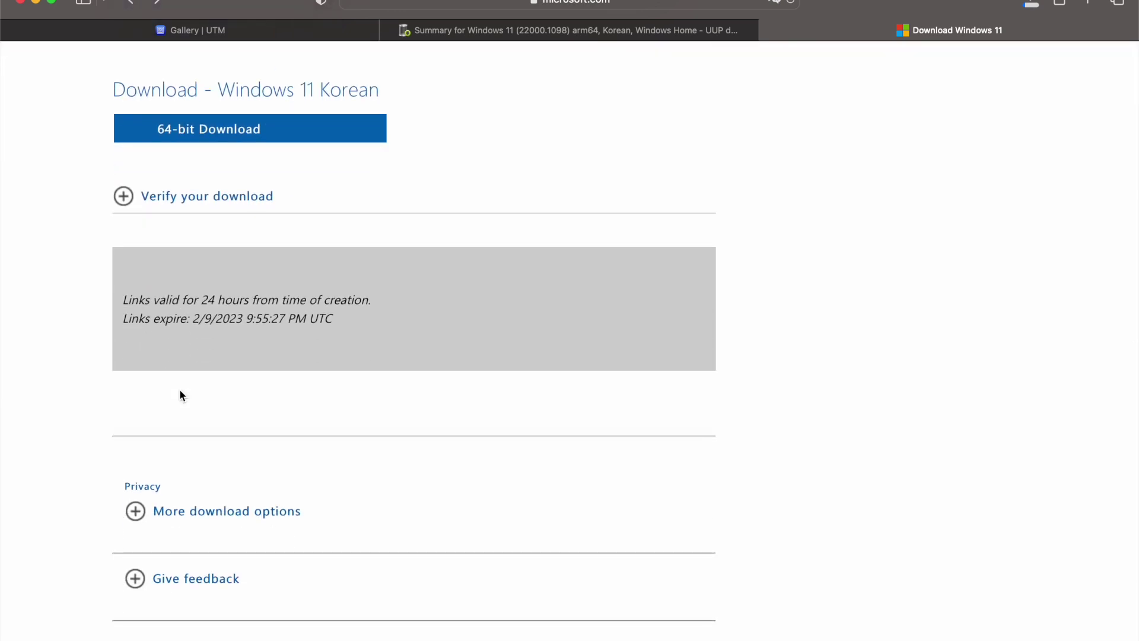
{"action": "left_click", "coordinate": [221, 137]}
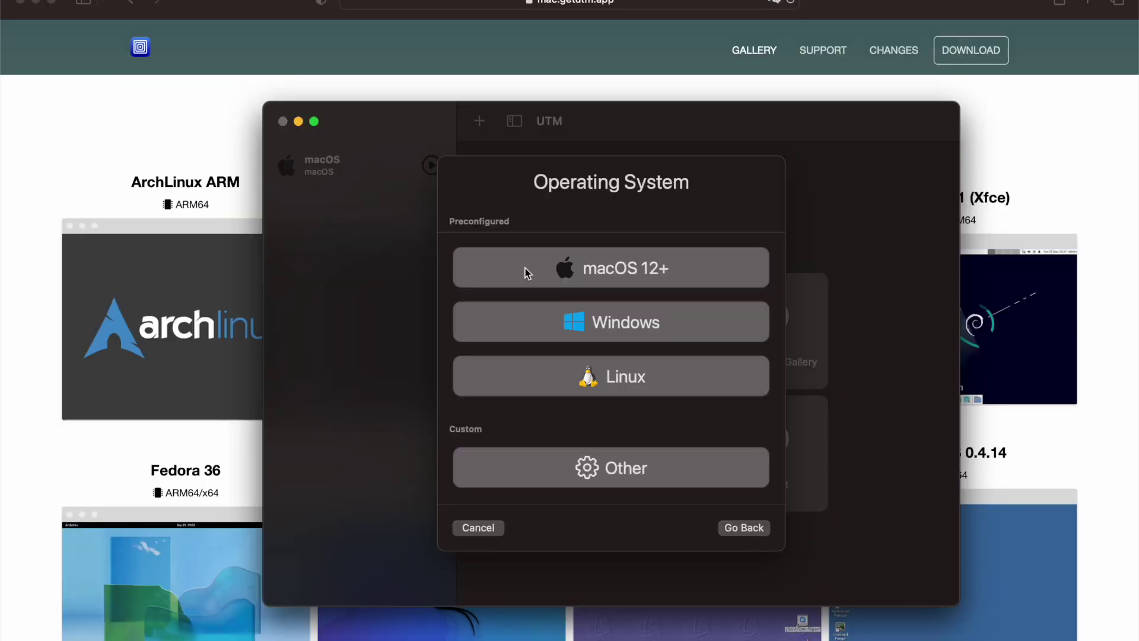
Step: Choose Windows for the new virtual machine and use Windows11_arm64_ko.ISO from the Files folder as its boot image
{"action": "left_click", "coordinate": [549, 319]}
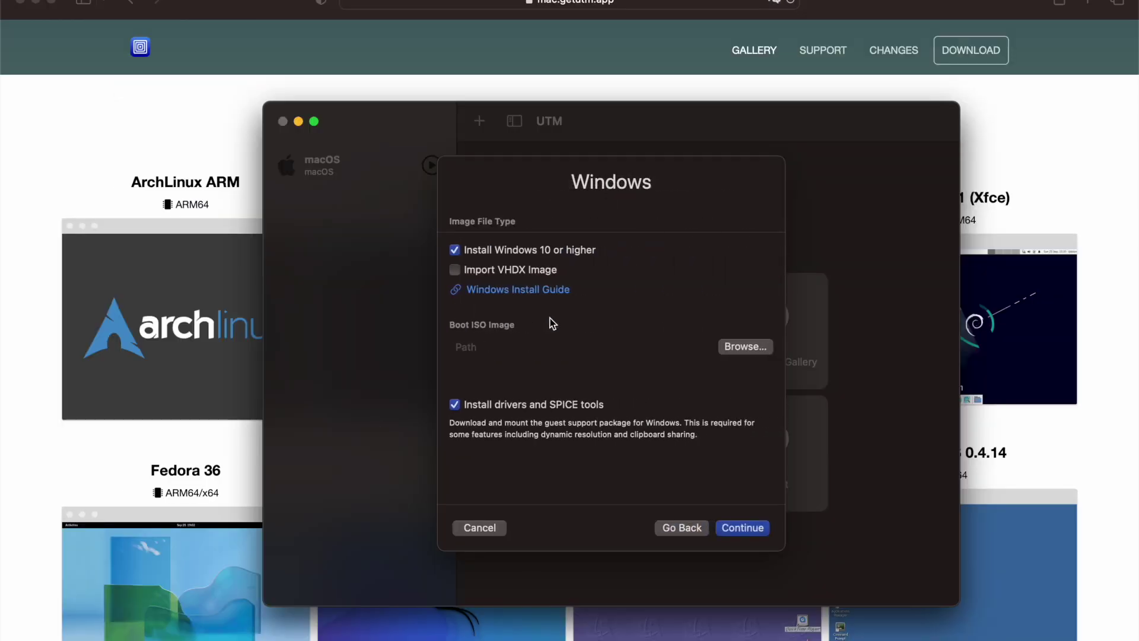
{"action": "left_click", "coordinate": [743, 347]}
{"action": "left_click", "coordinate": [477, 326]}
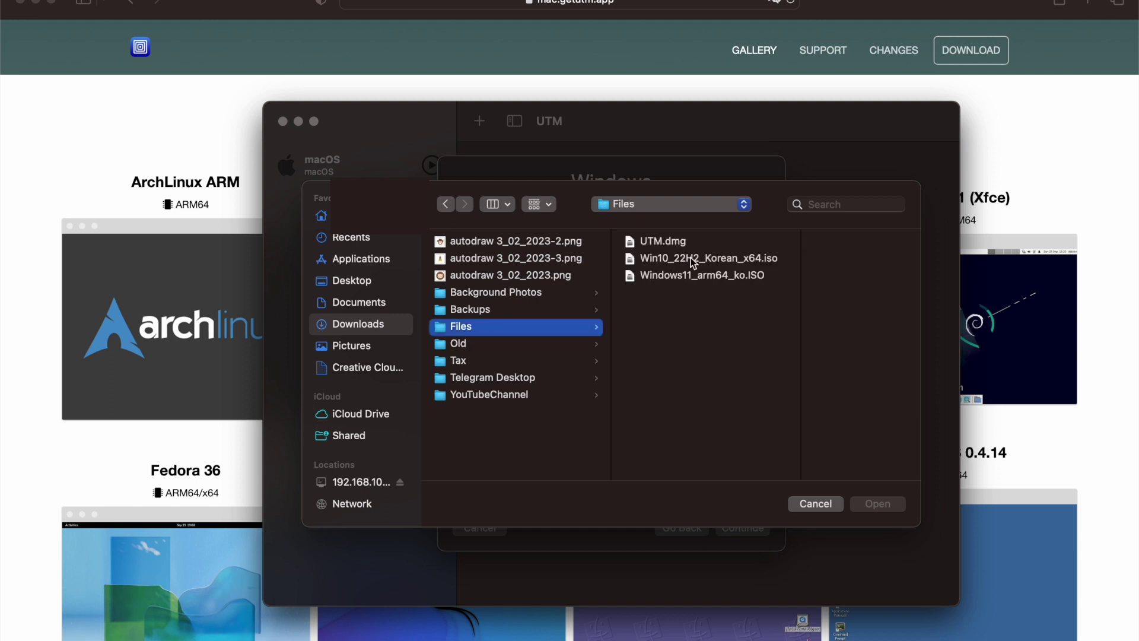
{"action": "left_click", "coordinate": [707, 275]}
{"action": "left_click", "coordinate": [871, 505]}
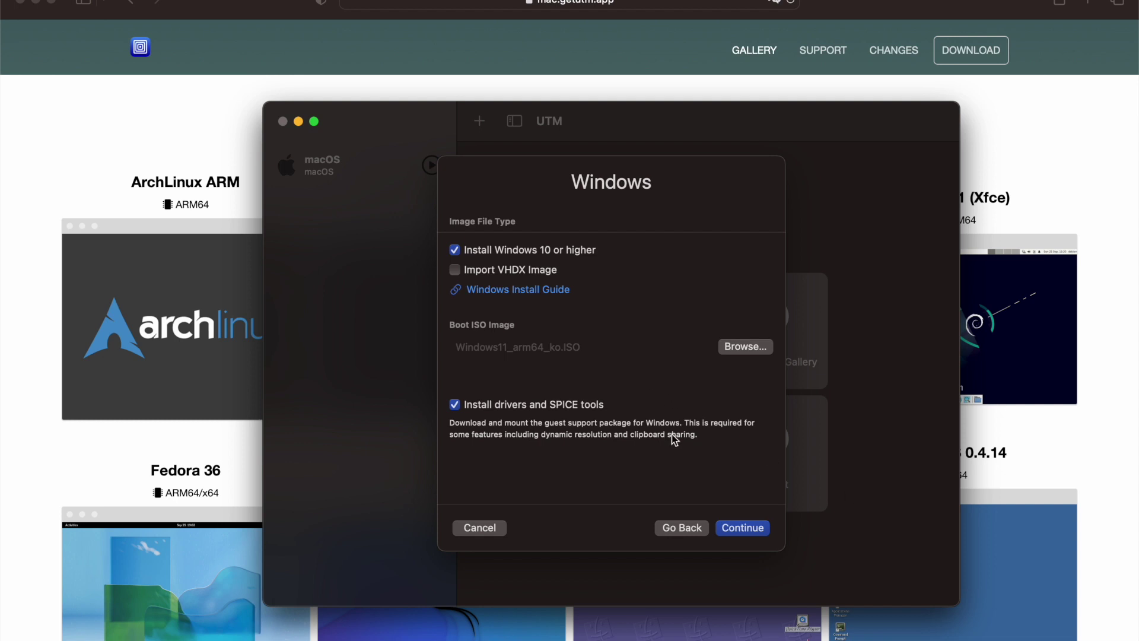
{"action": "left_click", "coordinate": [731, 528]}
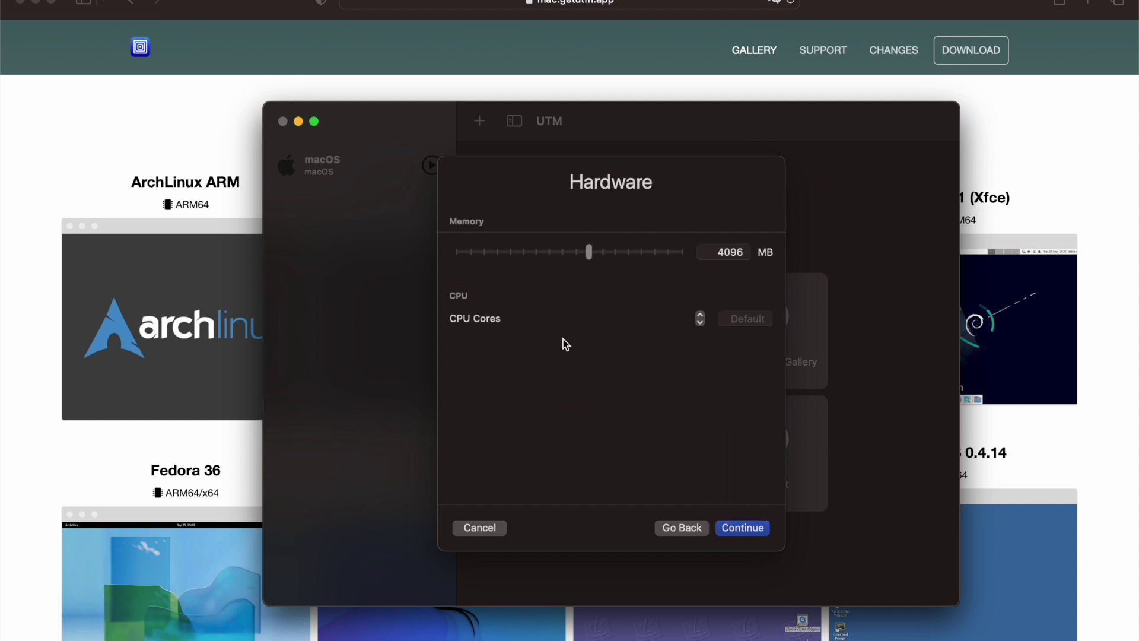
Step: Give the virtual machine 2 CPU cores and set its storage drive size to 30 GB
{"action": "left_click", "coordinate": [700, 315]}
{"action": "left_click", "coordinate": [733, 532]}
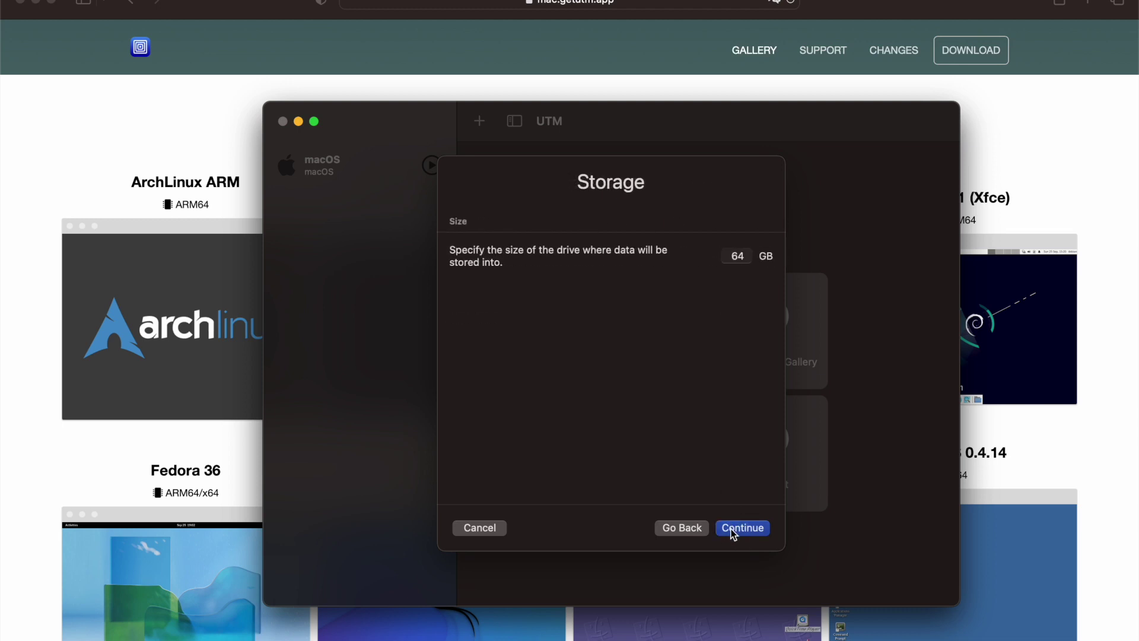
{"action": "left_click", "coordinate": [736, 256]}
{"action": "key", "text": "BackSpace"}
{"action": "key", "text": "BackSpace"}
{"action": "type", "text": "30"}
{"action": "left_click", "coordinate": [742, 535]}
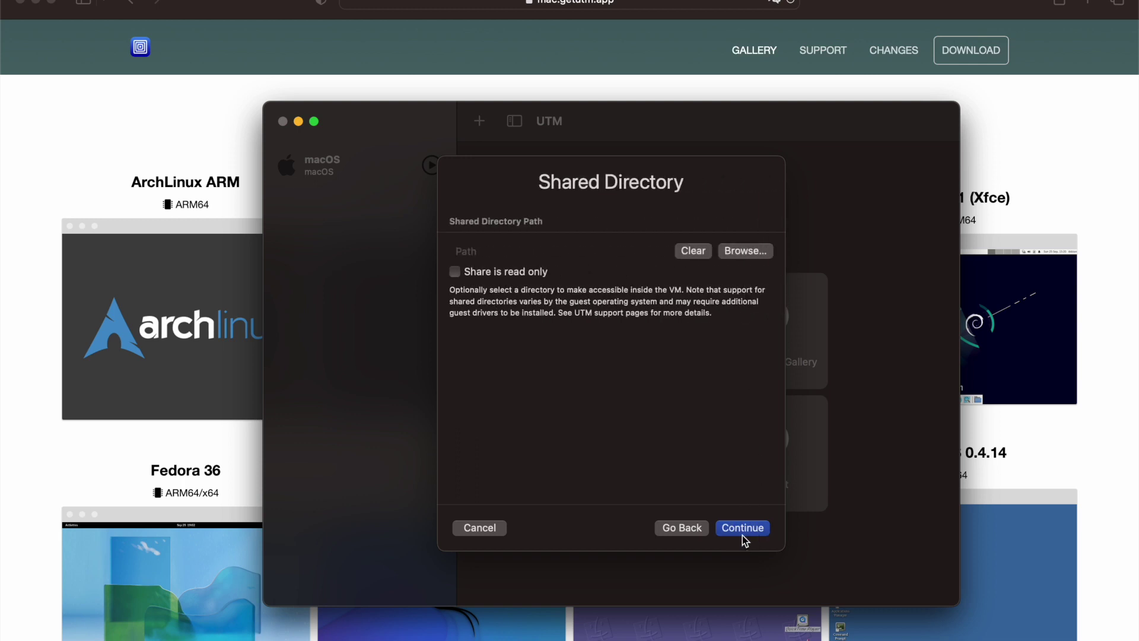
Step: Set the Downloads folder as the virtual machine's shared directory and continue to the summary
{"action": "left_click", "coordinate": [745, 251]}
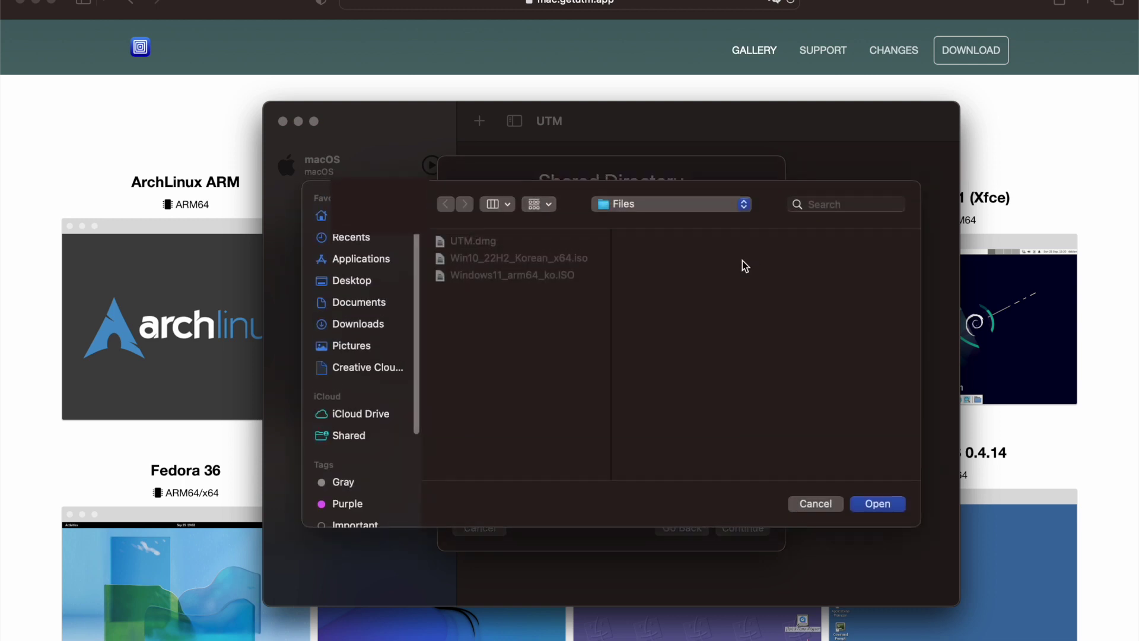
{"action": "left_click", "coordinate": [360, 325]}
{"action": "left_click", "coordinate": [875, 504]}
{"action": "left_click", "coordinate": [742, 528]}
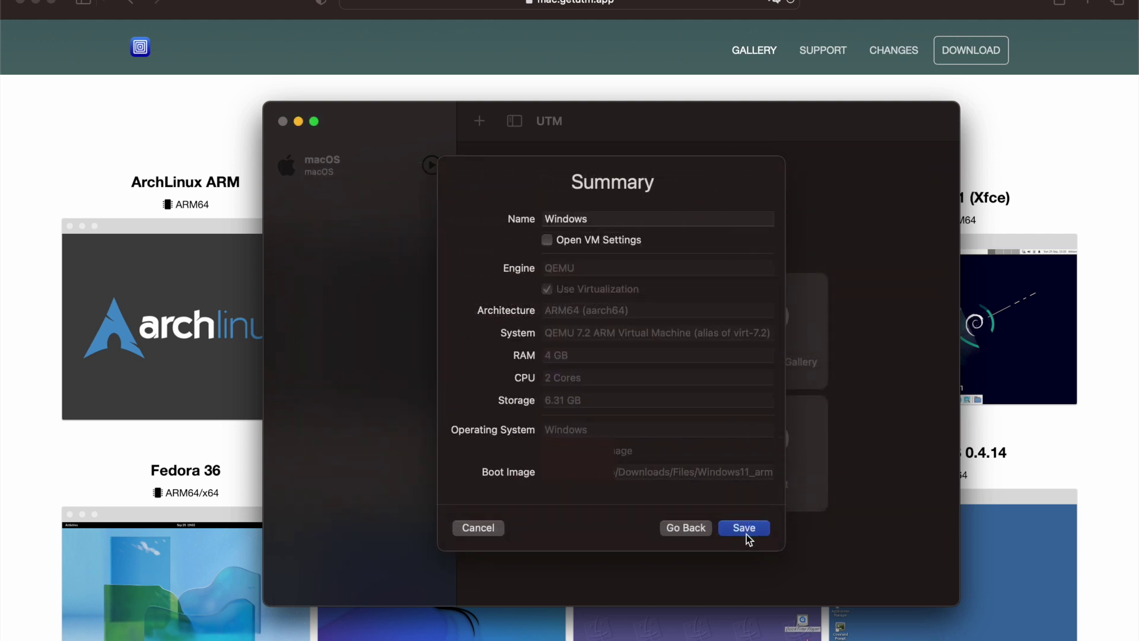
Step: Name the virtual machine Windows11 and save it
{"action": "left_click", "coordinate": [656, 215]}
{"action": "type", "text": "11"}
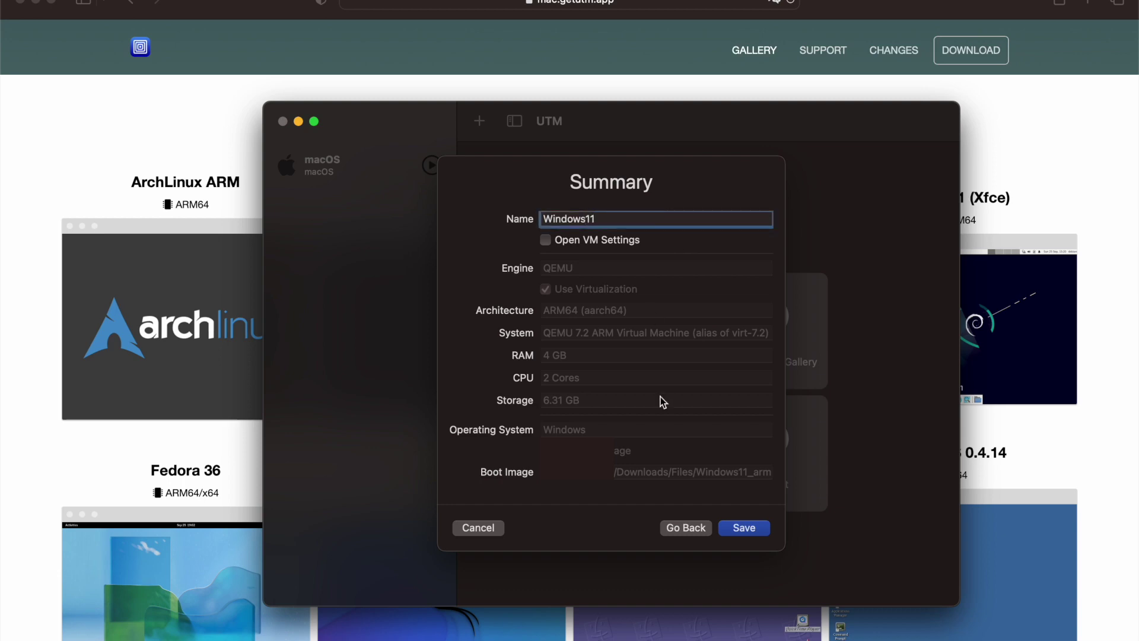
{"action": "left_click", "coordinate": [731, 528]}
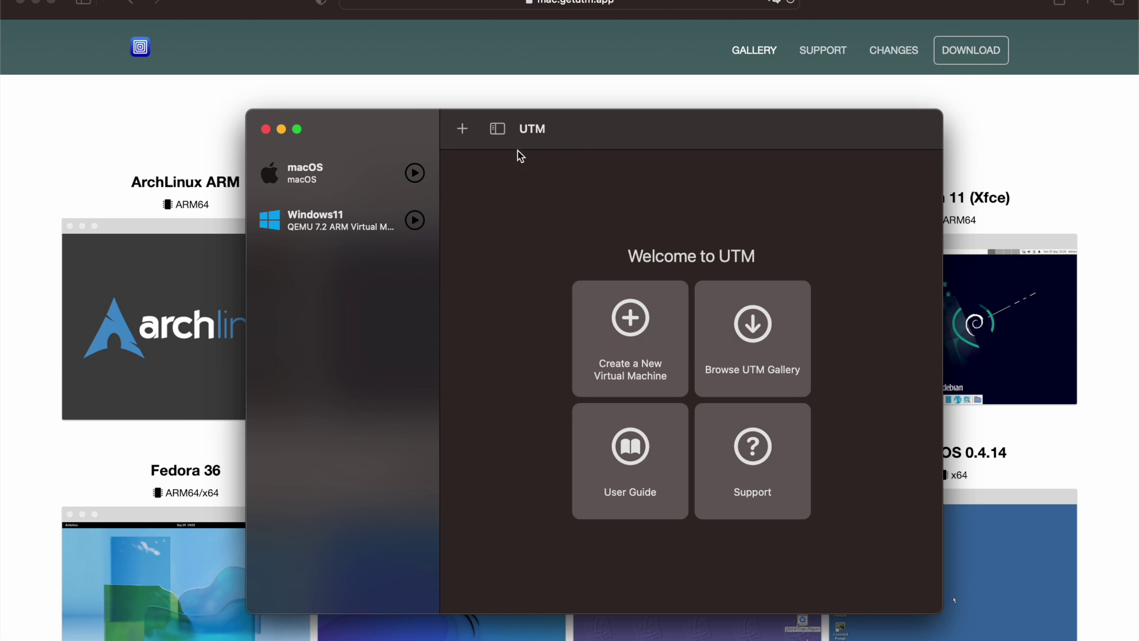
Step: Start the Windows11 virtual machine and boot it from the installation disc
{"action": "left_click", "coordinate": [364, 224]}
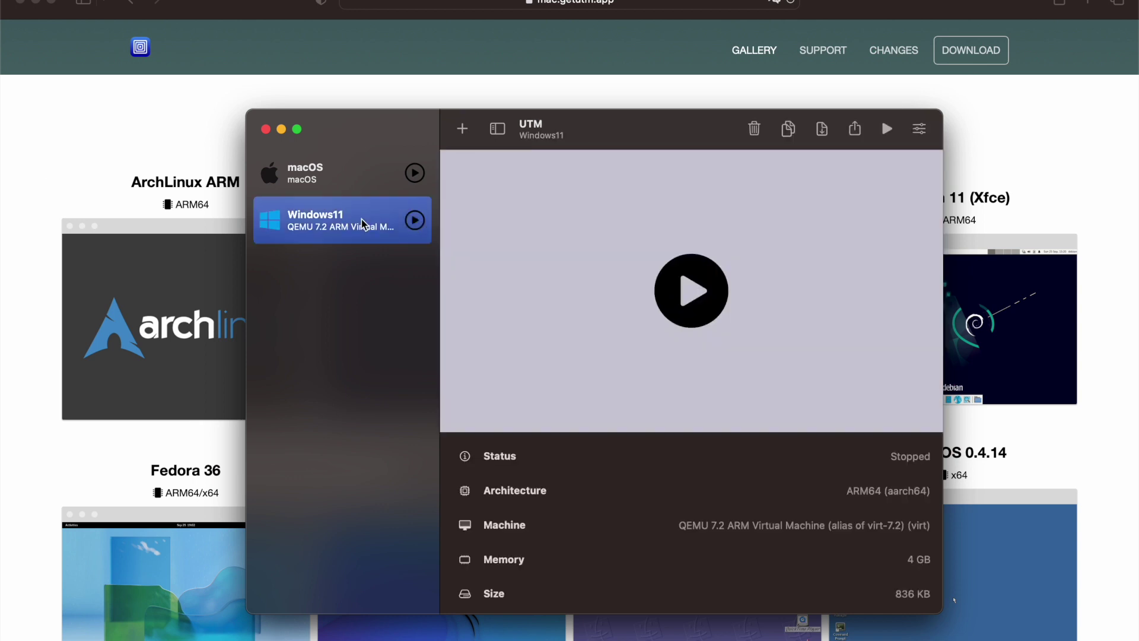
{"action": "left_click", "coordinate": [415, 221]}
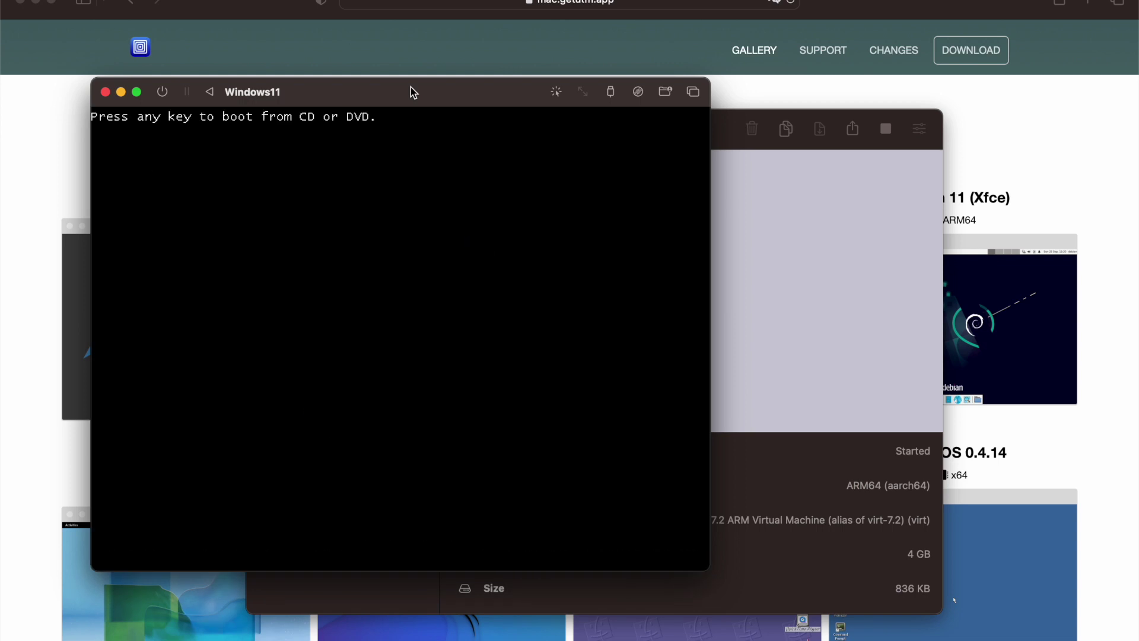
{"action": "key", "text": "Return"}
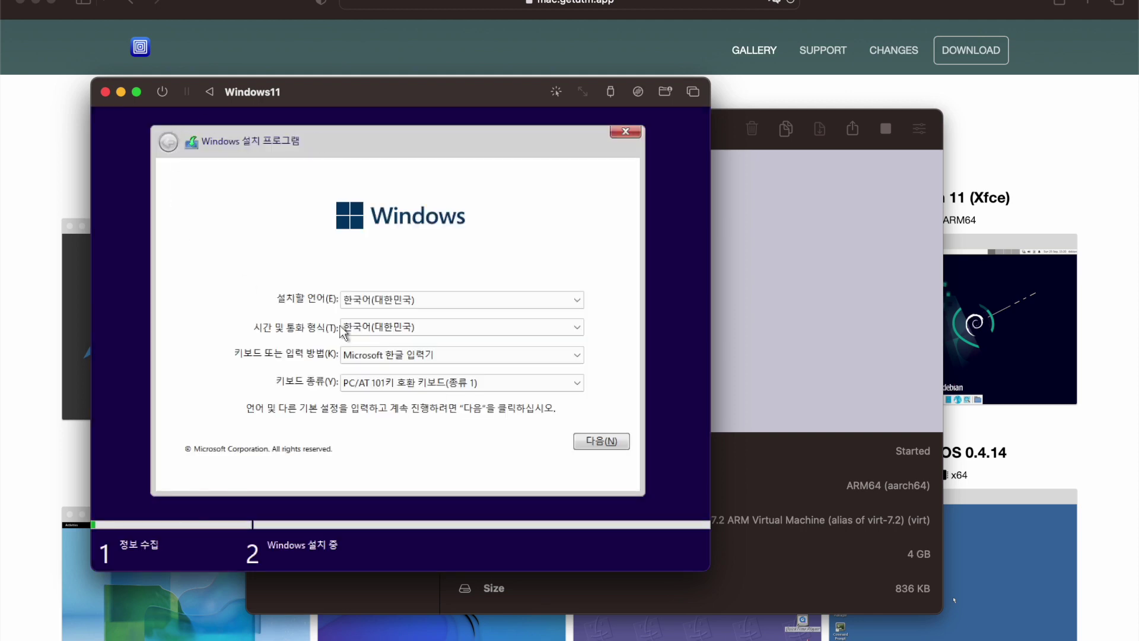
Step: Keep the Korean language and keyboard settings in Windows setup, continue without a product key and choose Windows 11 Home
{"action": "left_click", "coordinate": [602, 442]}
{"action": "left_click", "coordinate": [474, 472]}
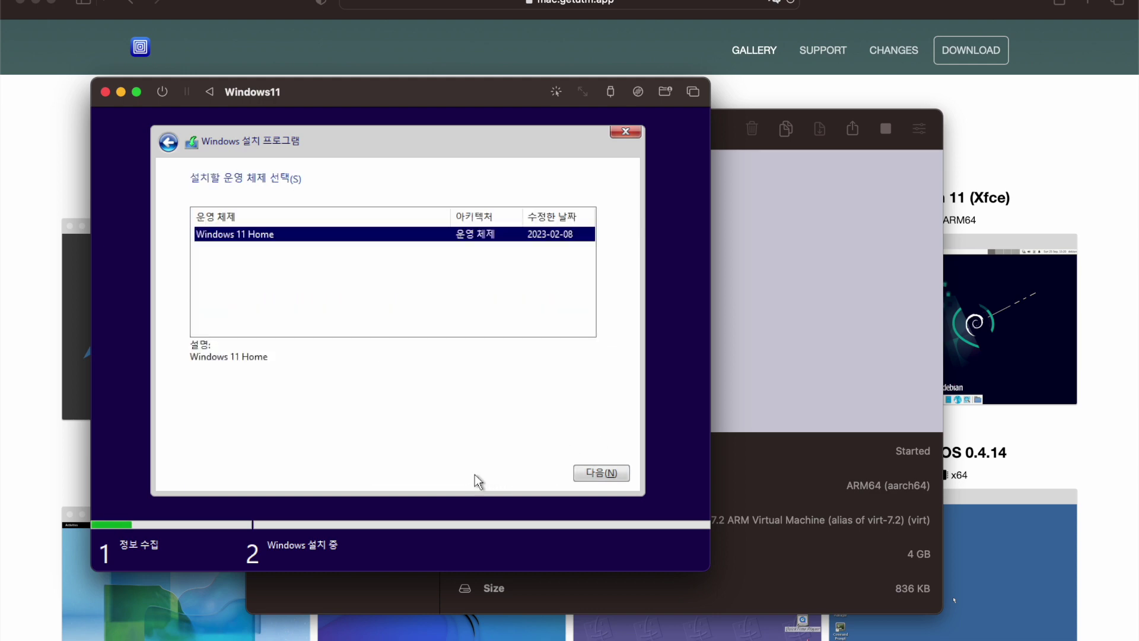
{"action": "left_click", "coordinate": [603, 473]}
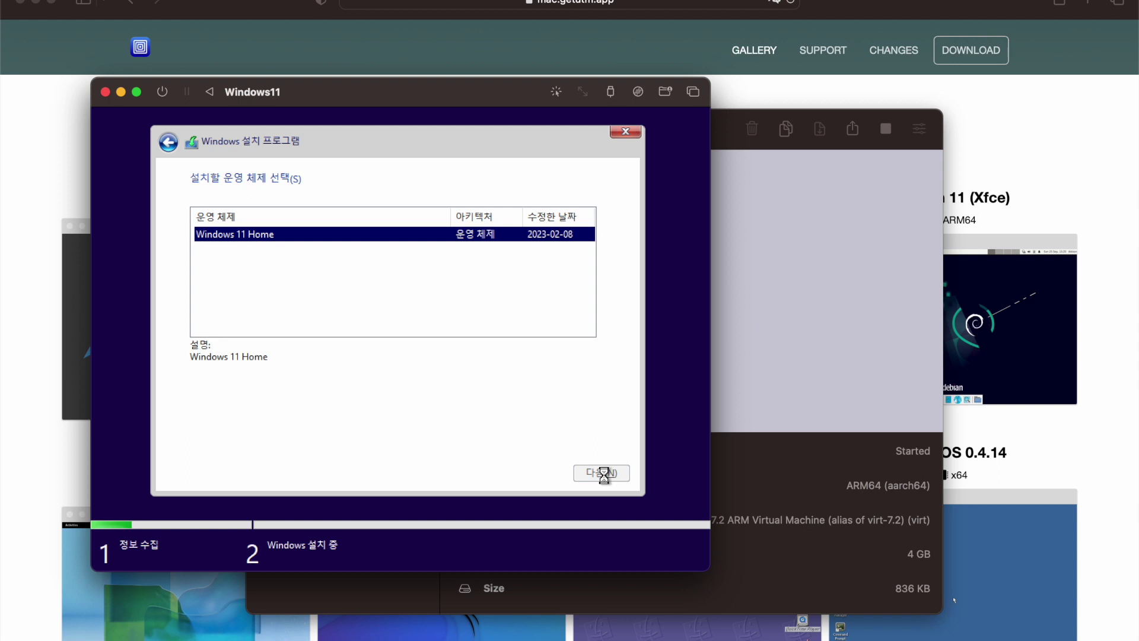
Step: Accept the license terms and install Windows on the unallocated 30 GB space of drive 0
{"action": "key", "text": "alt+a"}
{"action": "left_click", "coordinate": [588, 472]}
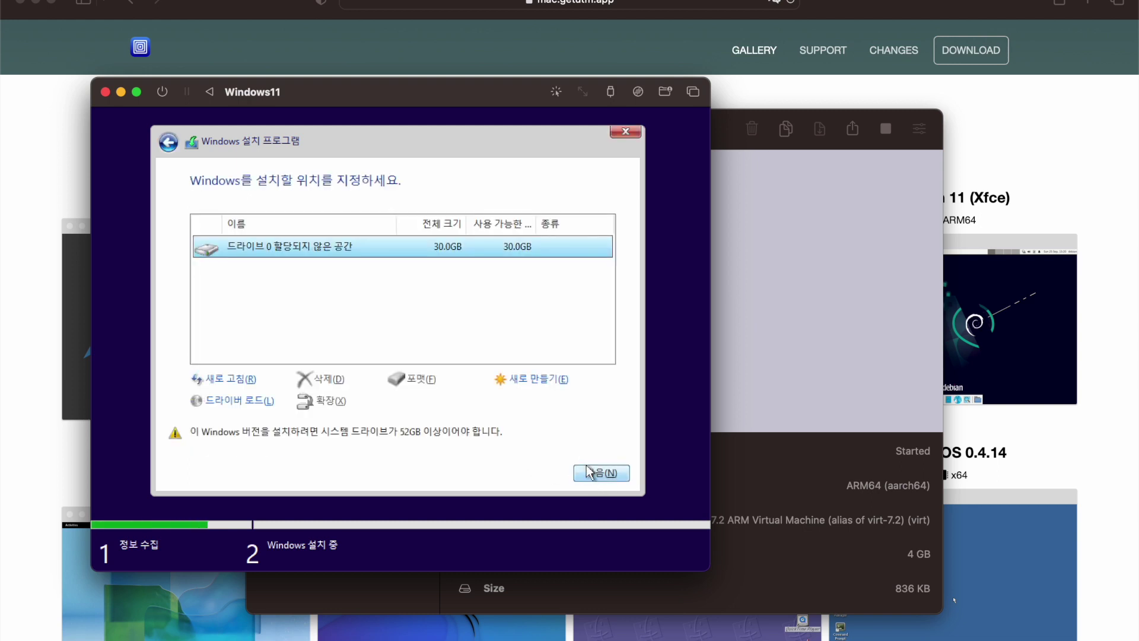
{"action": "left_click", "coordinate": [588, 472]}
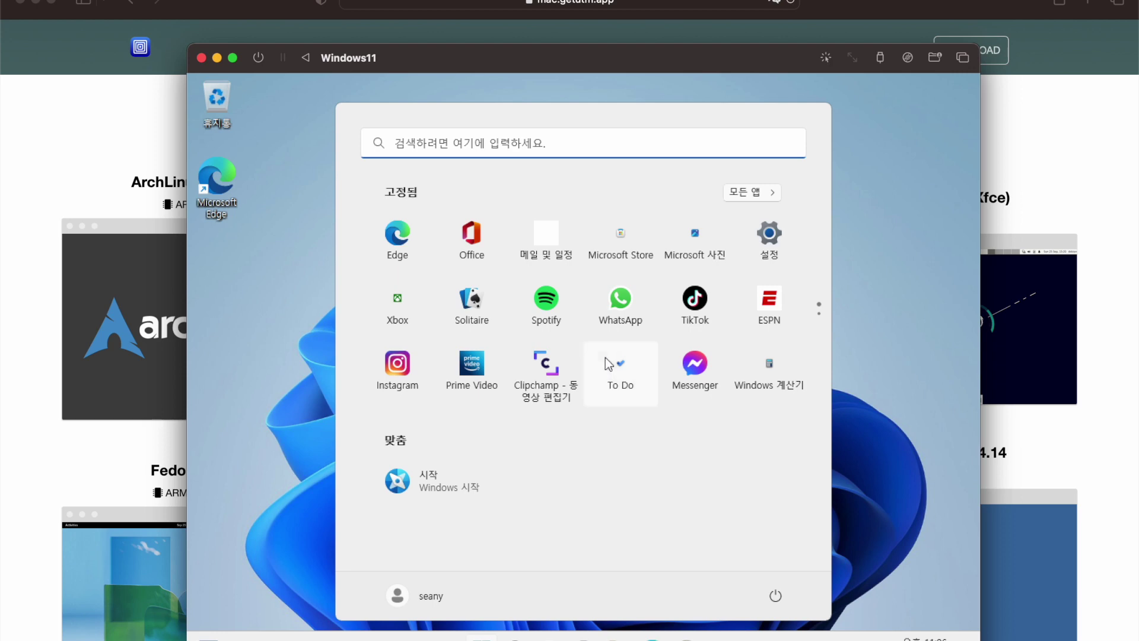
Step: Launch Edge in the Windows 11 virtual machine and go to google.com
{"action": "left_click", "coordinate": [408, 230]}
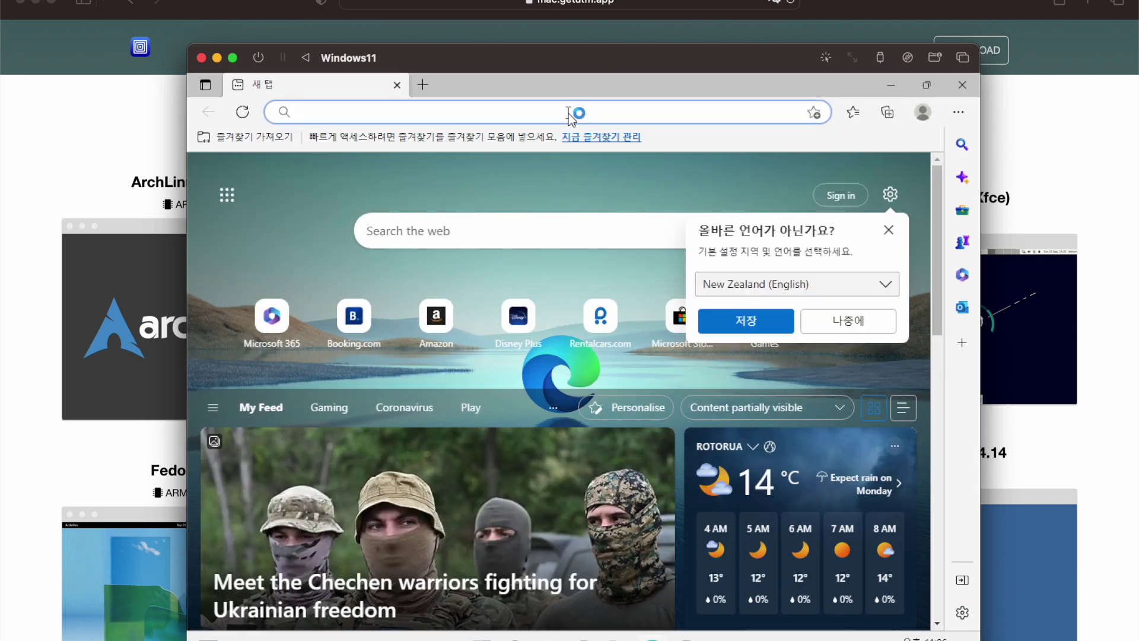
{"action": "type", "text": "google.com"}
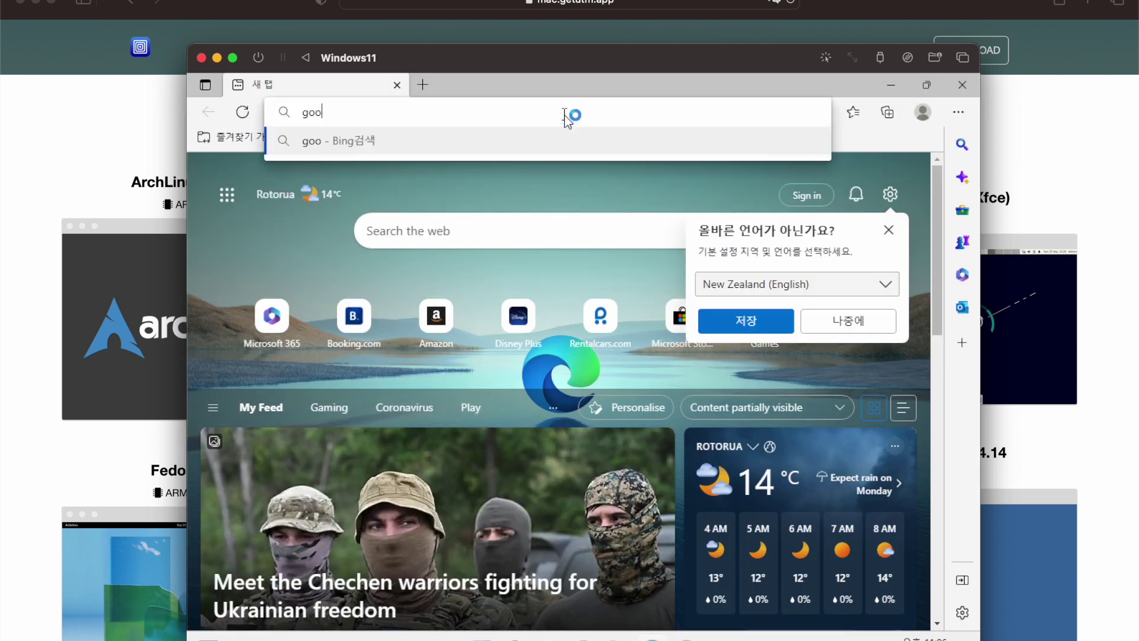
{"action": "key", "text": "Return"}
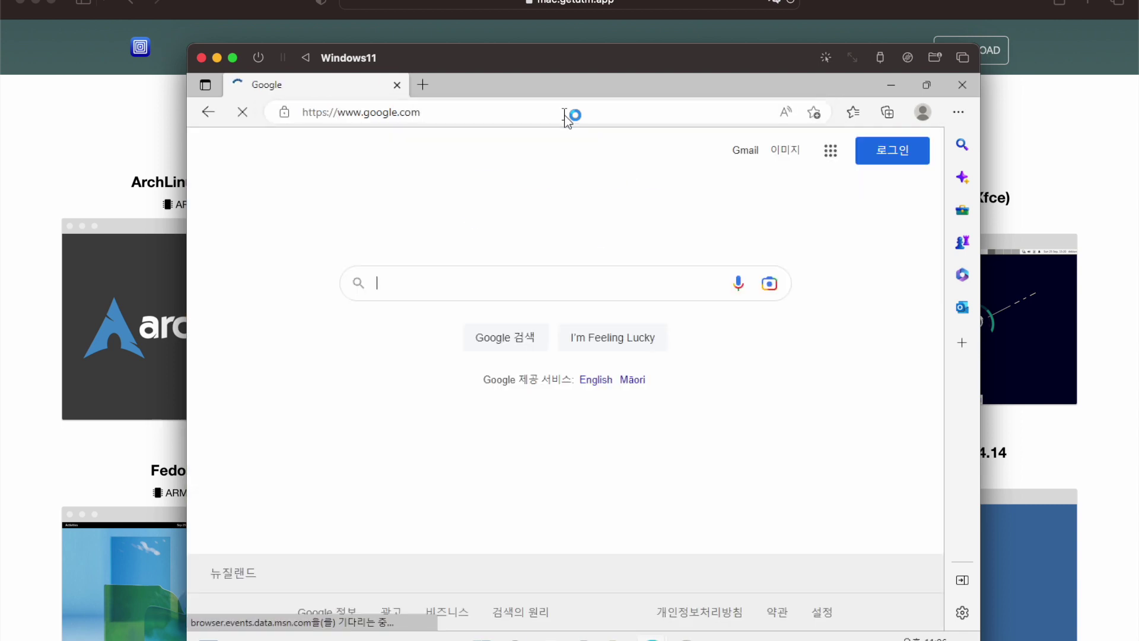